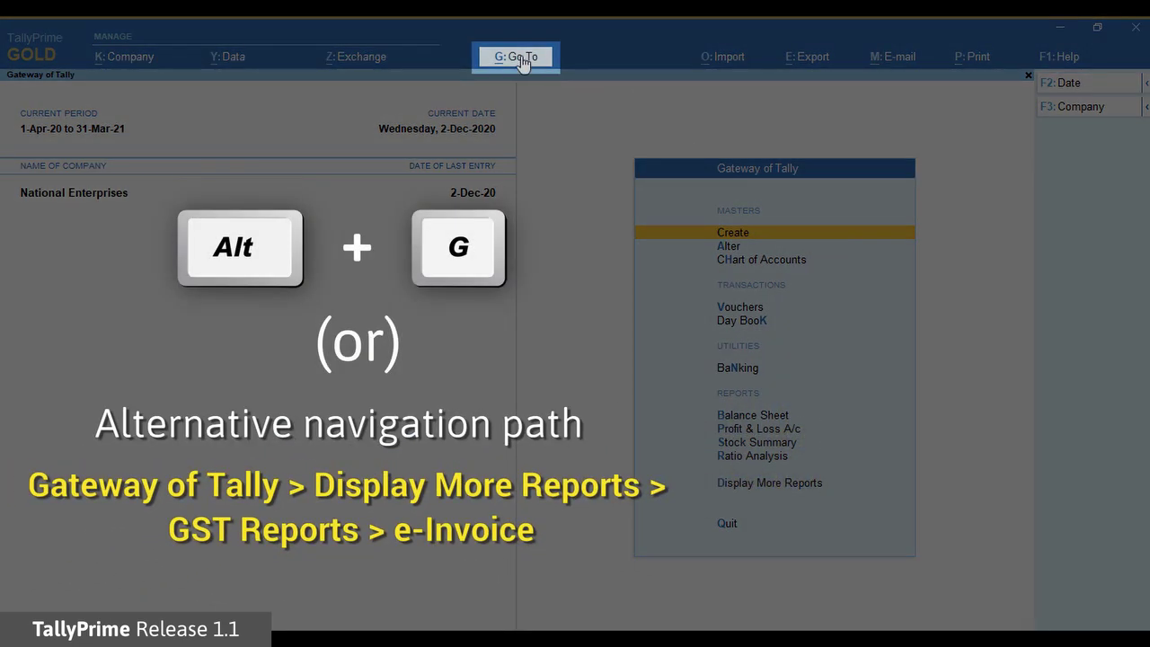
# Step: Open the e-Invoice report via 'Ein' and step through its Pending, Exported and IRN Generated rows
pyautogui.click(521, 58)
pyautogui.write('Ein')
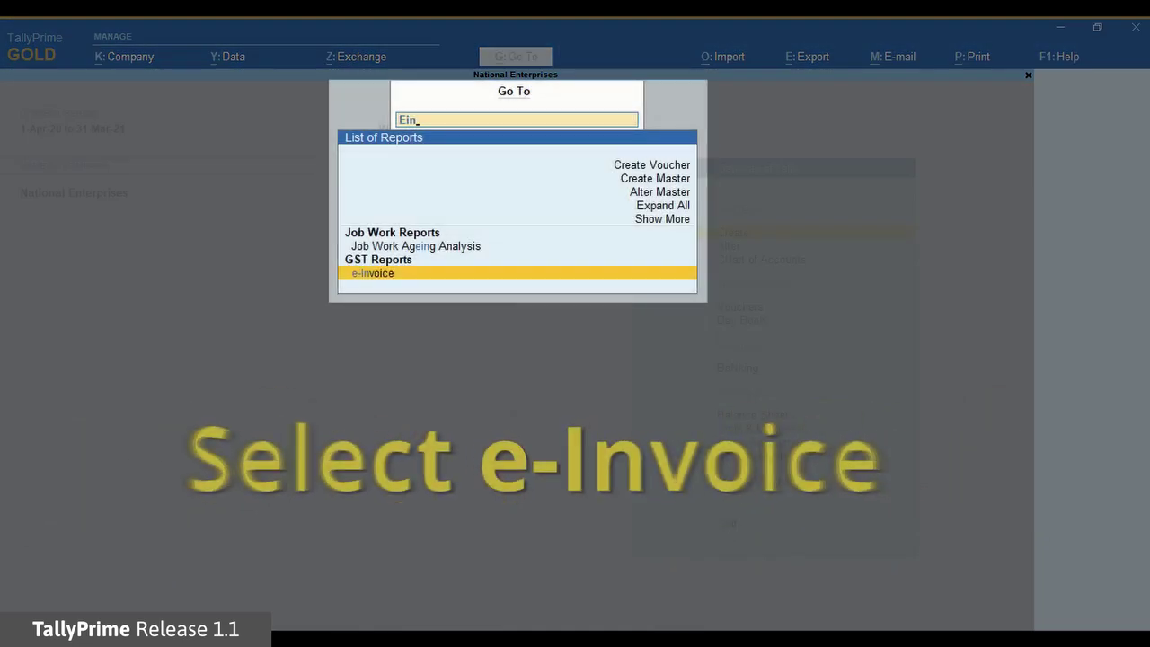
pyautogui.press('Return')
pyautogui.press('Down')
pyautogui.press('Down')
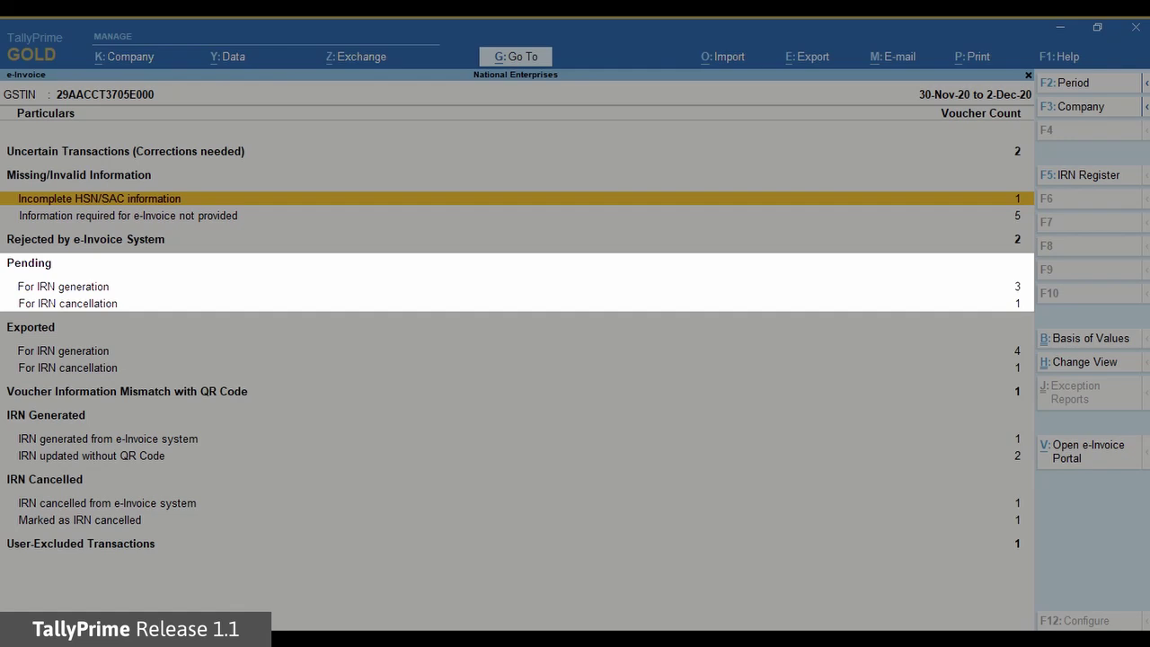
pyautogui.press('Down')
pyautogui.press('Down')
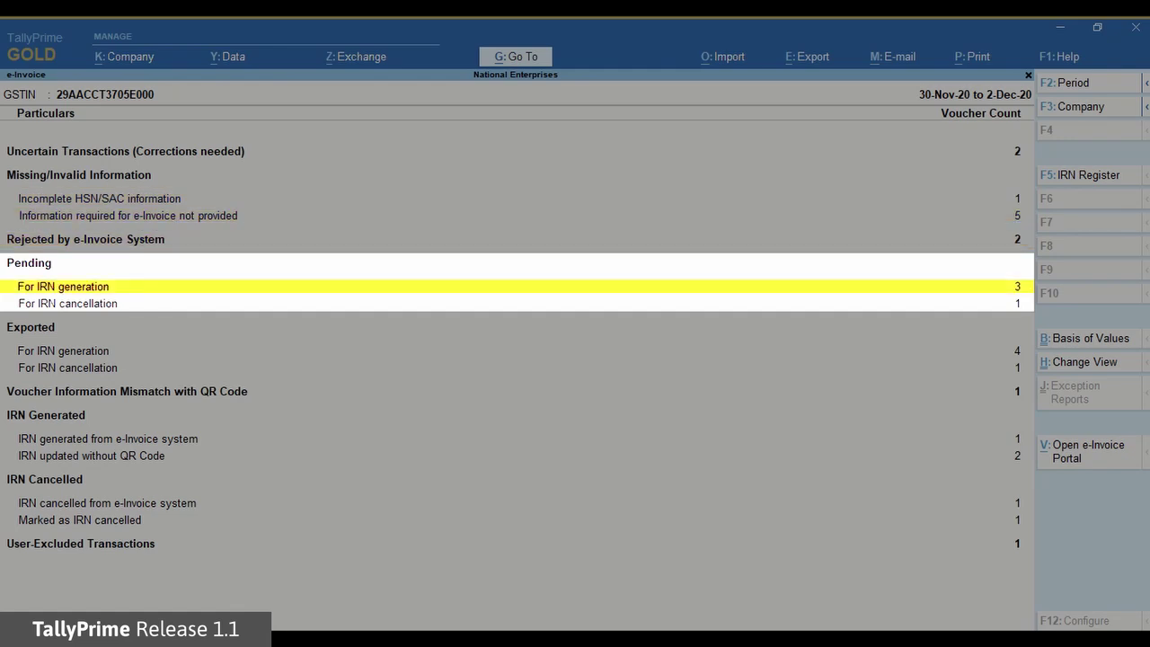
pyautogui.press('Down')
pyautogui.press('Down')
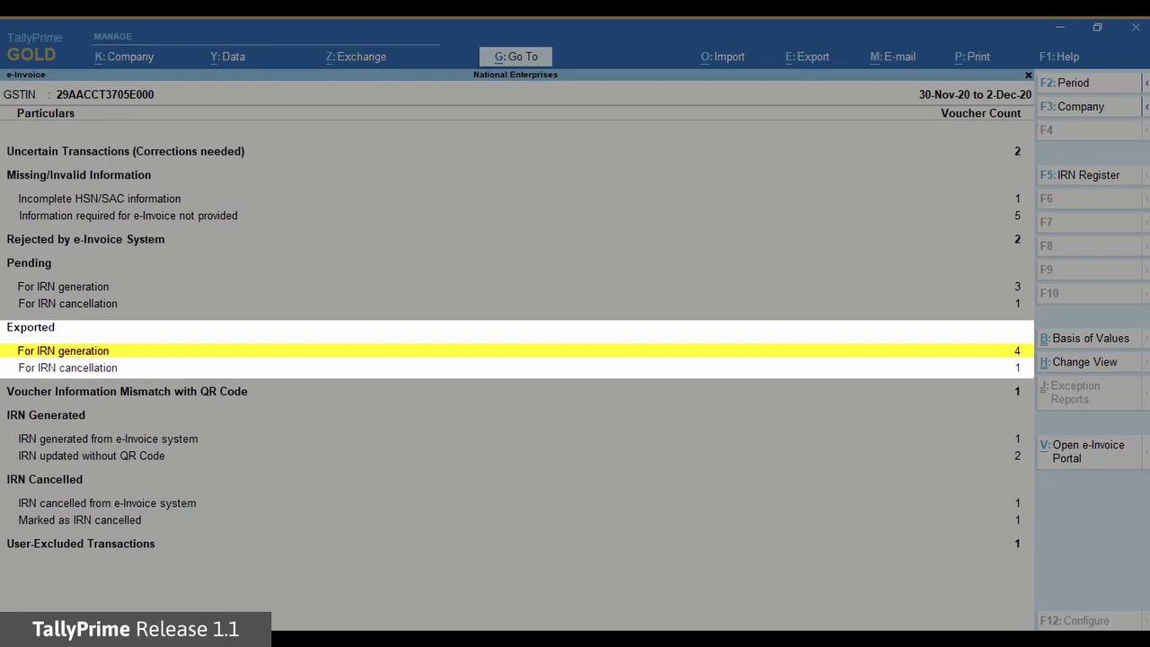
pyautogui.press('Down')
pyautogui.press('Down')
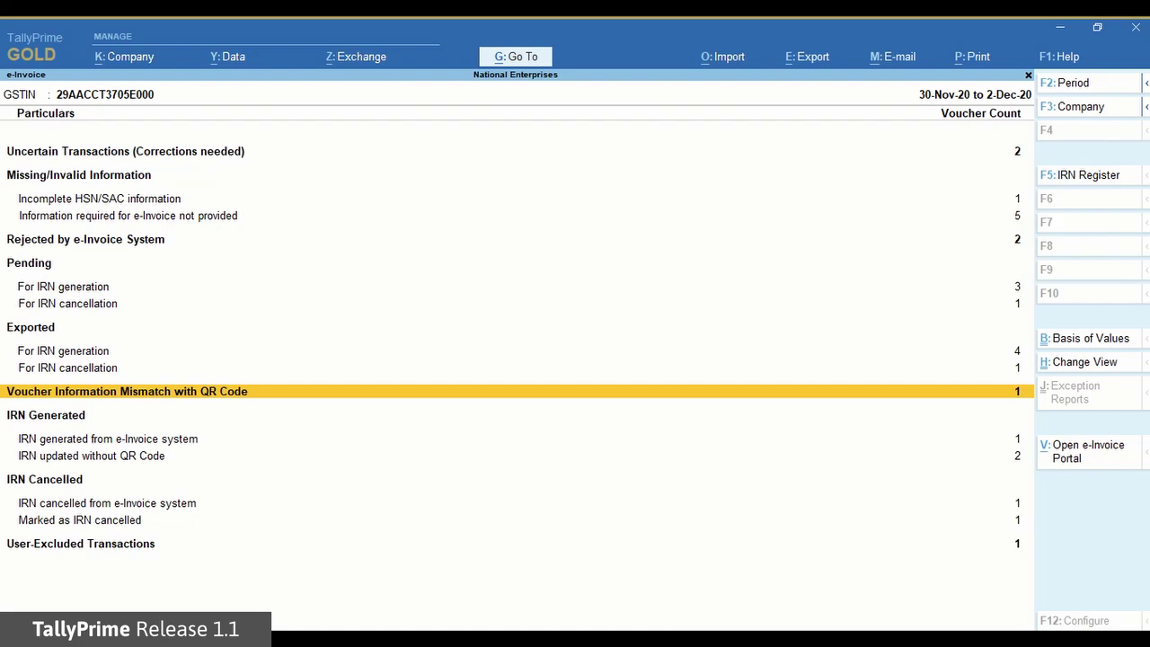
pyautogui.press('Down')
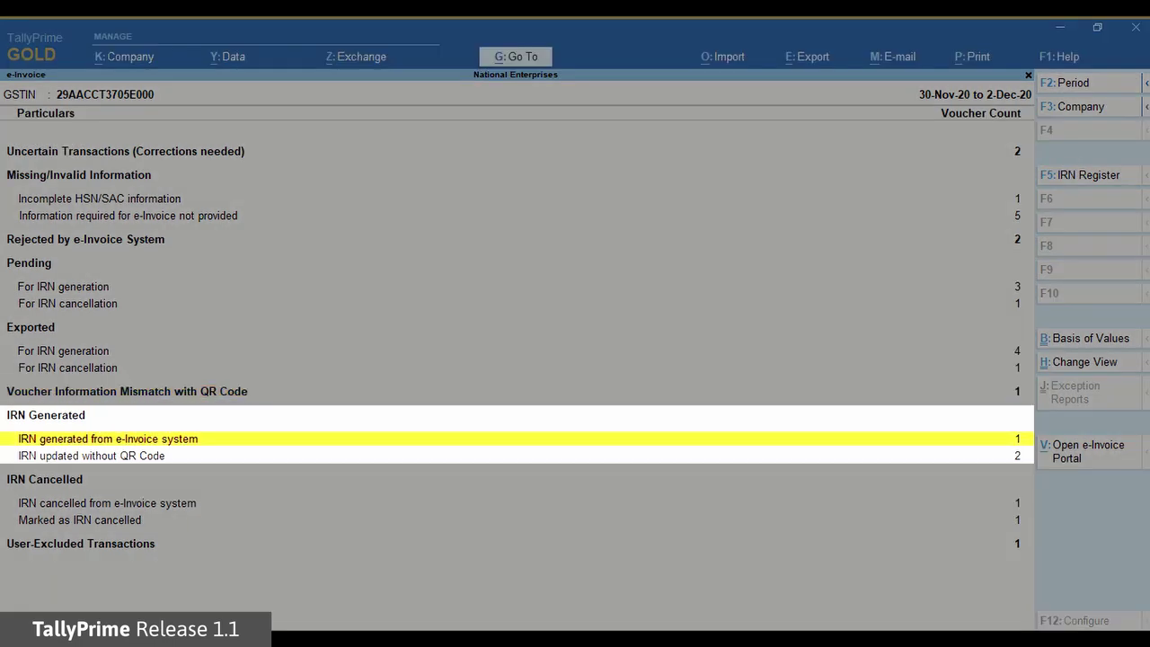
pyautogui.press('Down')
pyautogui.press('Up')
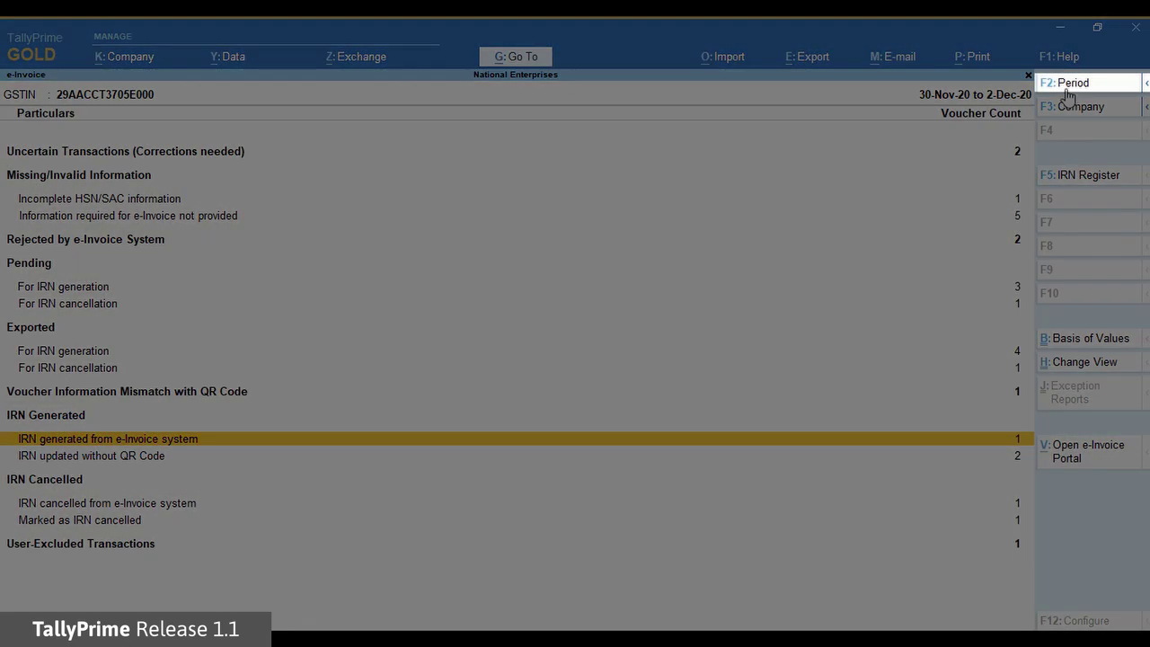
# Step: Set the e-Invoice report period to start from 20.11.2020
pyautogui.click(1069, 86)
pyautogui.write('20.')
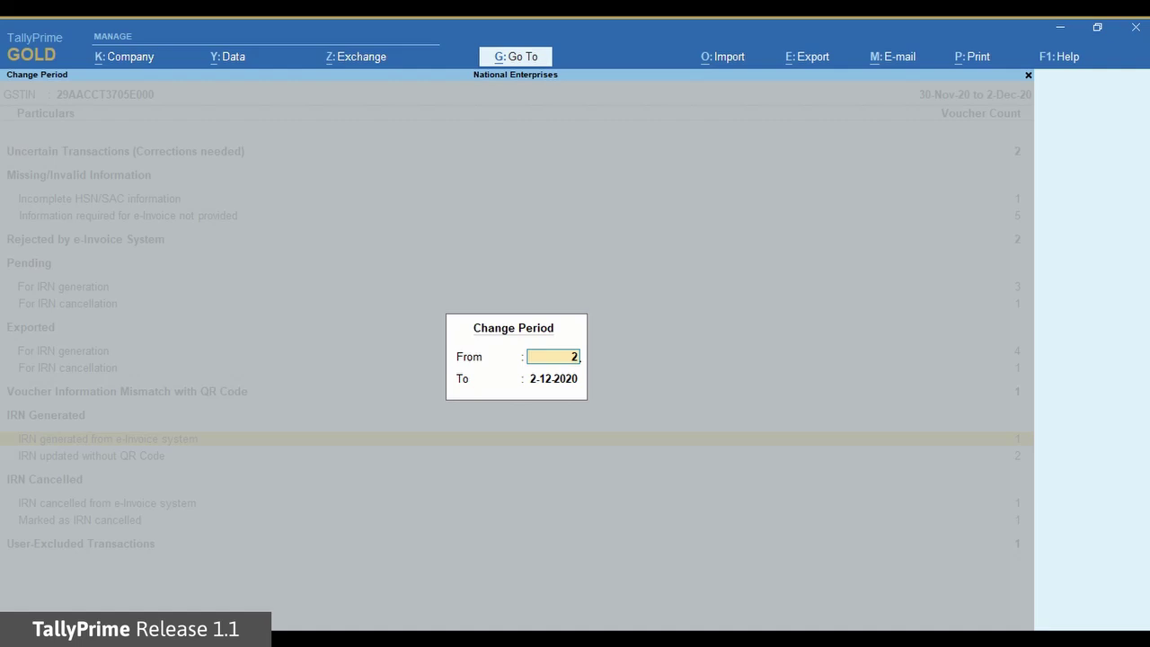
pyautogui.write('11.2020')
pyautogui.press('Return')
pyautogui.press('Return')
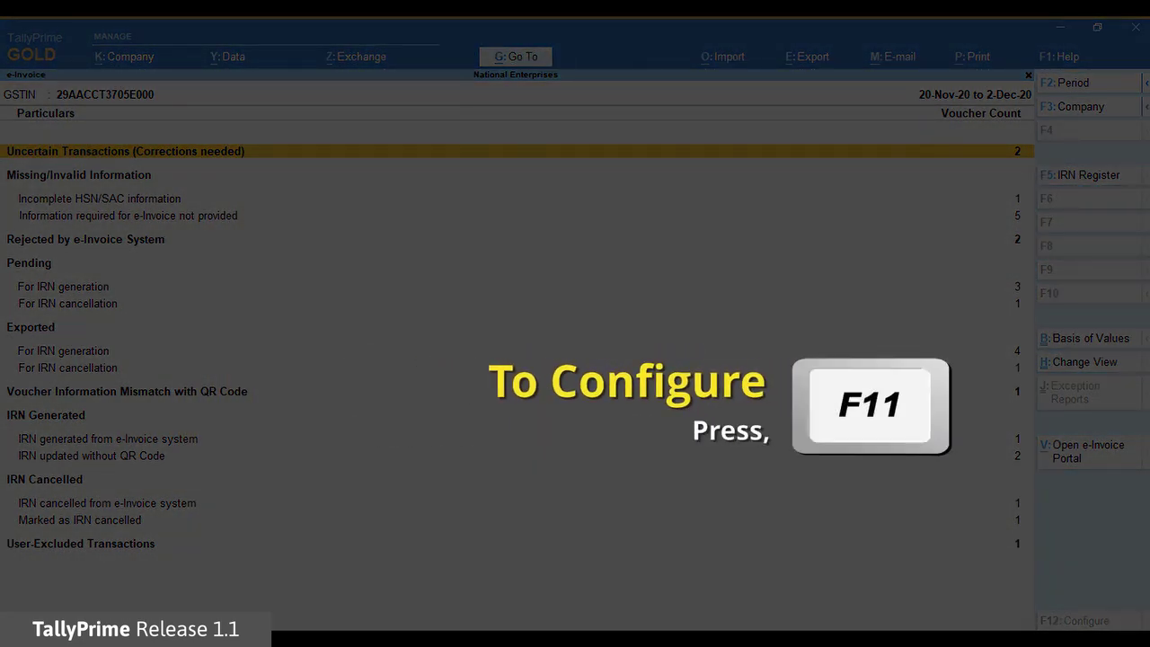
# Step: Change the company's default e-Invoice report period in GST details to 10 days
pyautogui.press('F11')
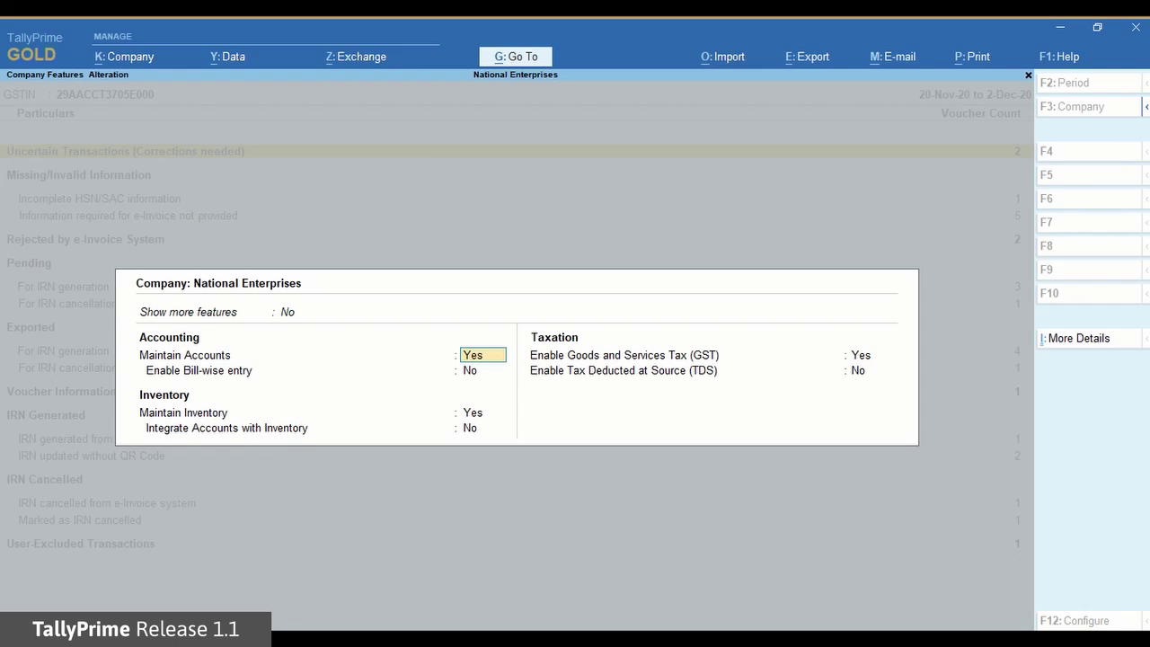
pyautogui.click(861, 357)
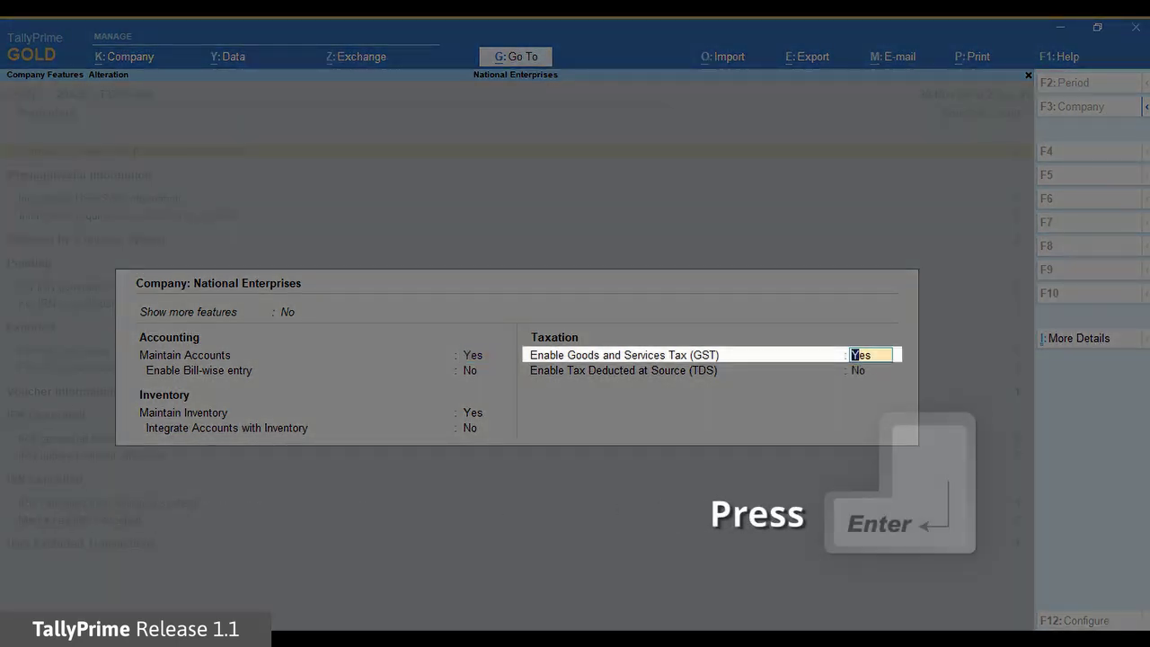
pyautogui.press('Return')
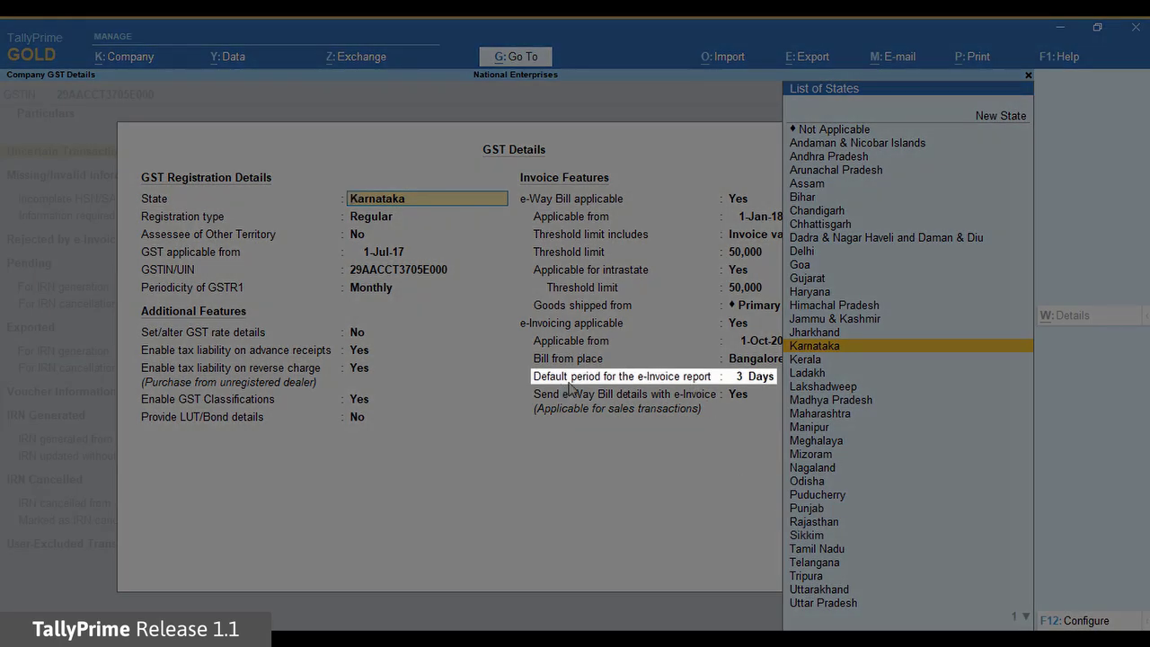
pyautogui.click(739, 377)
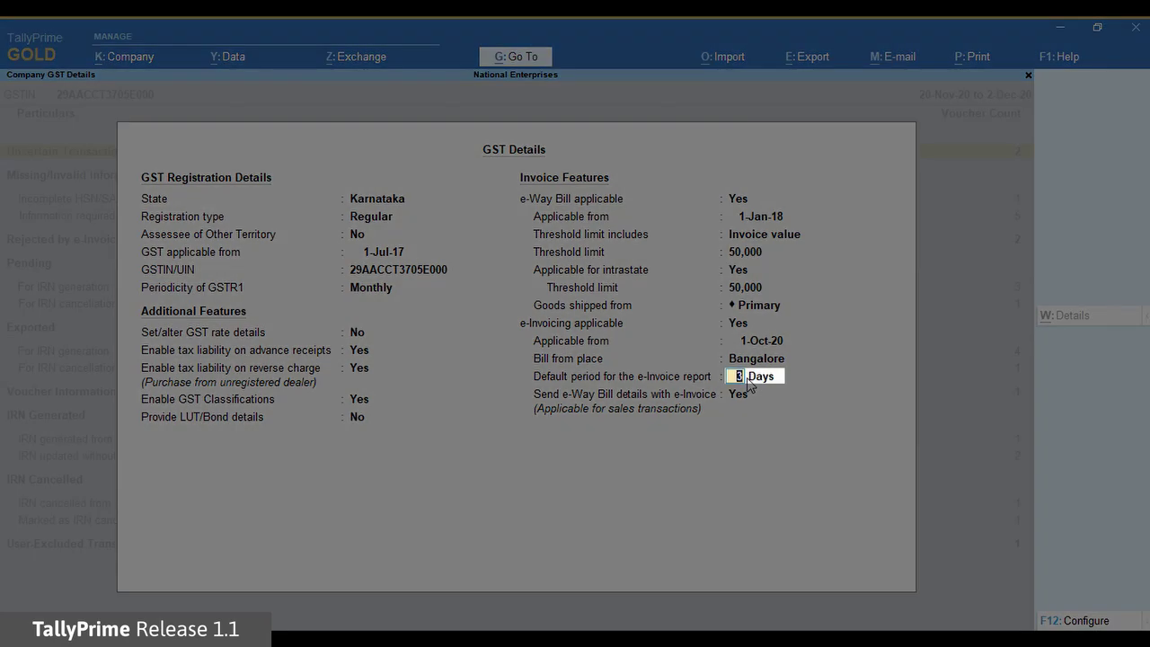
pyautogui.write('32')
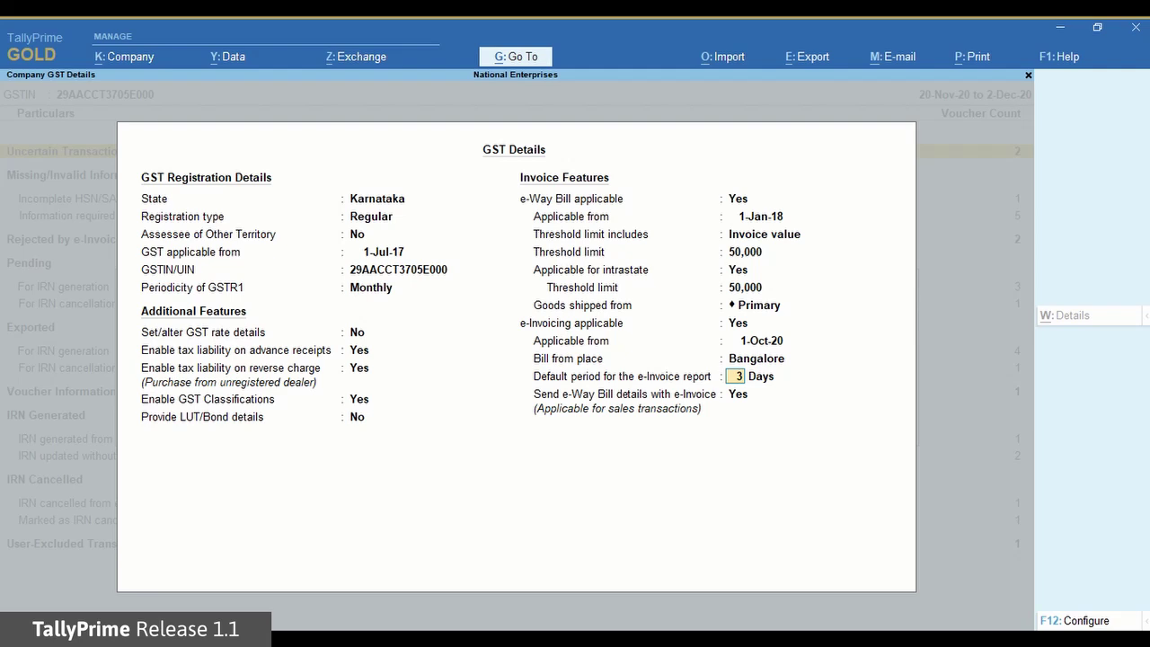
pyautogui.press('Return')
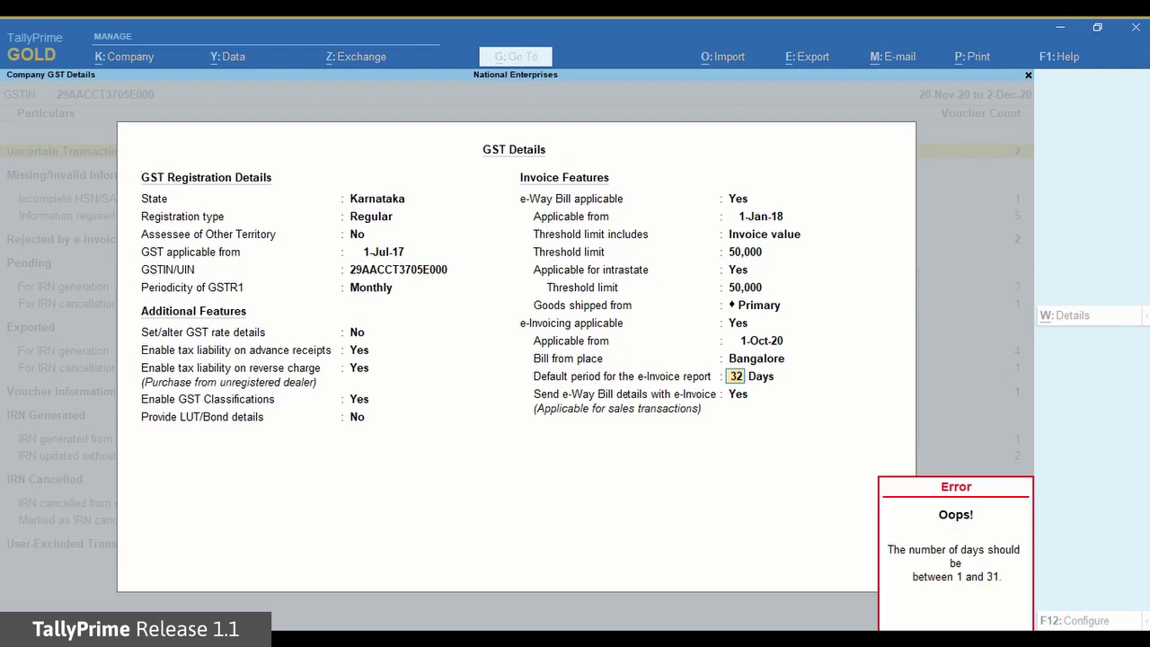
pyautogui.click(960, 593)
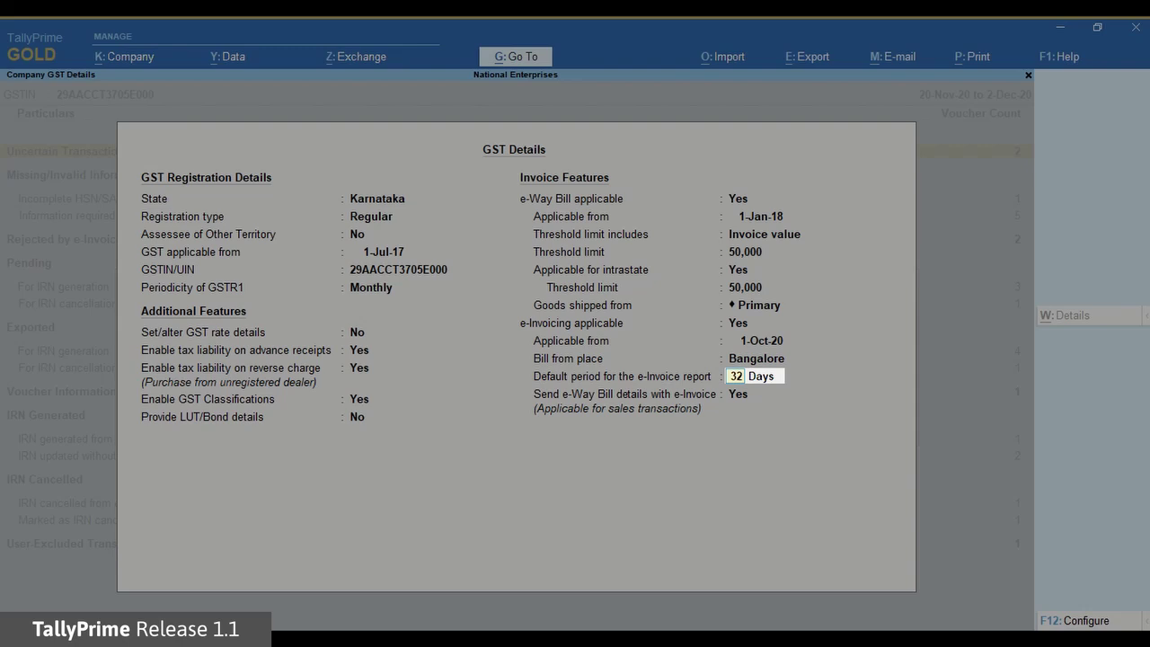
pyautogui.write('10')
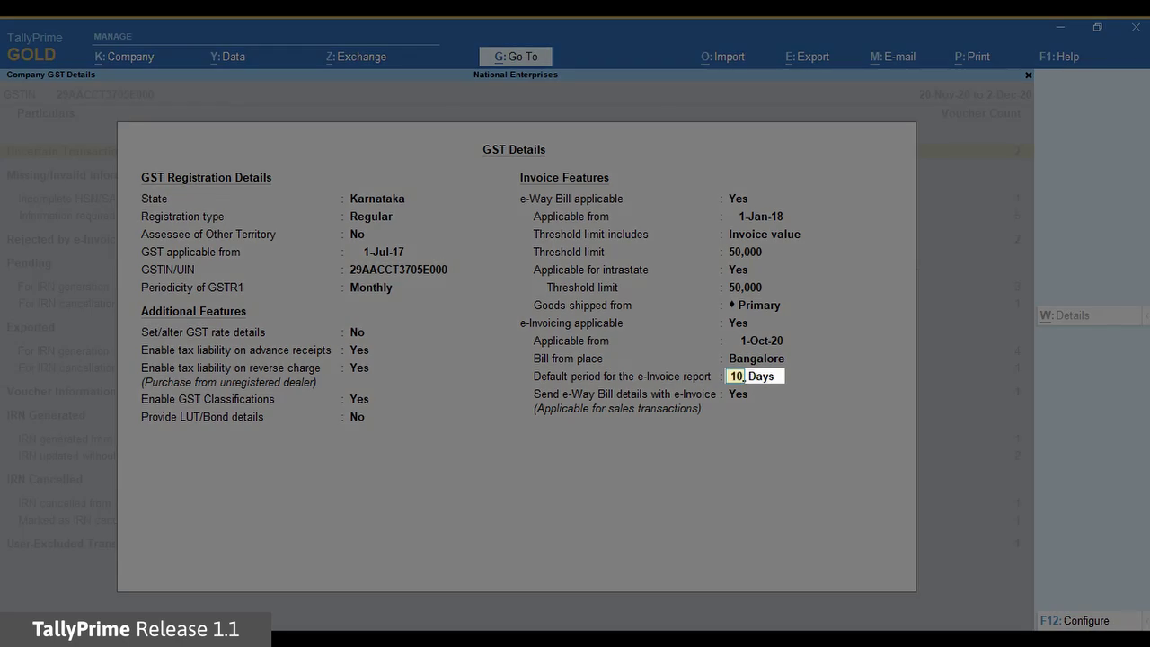
pyautogui.press('Return')
pyautogui.press('Return')
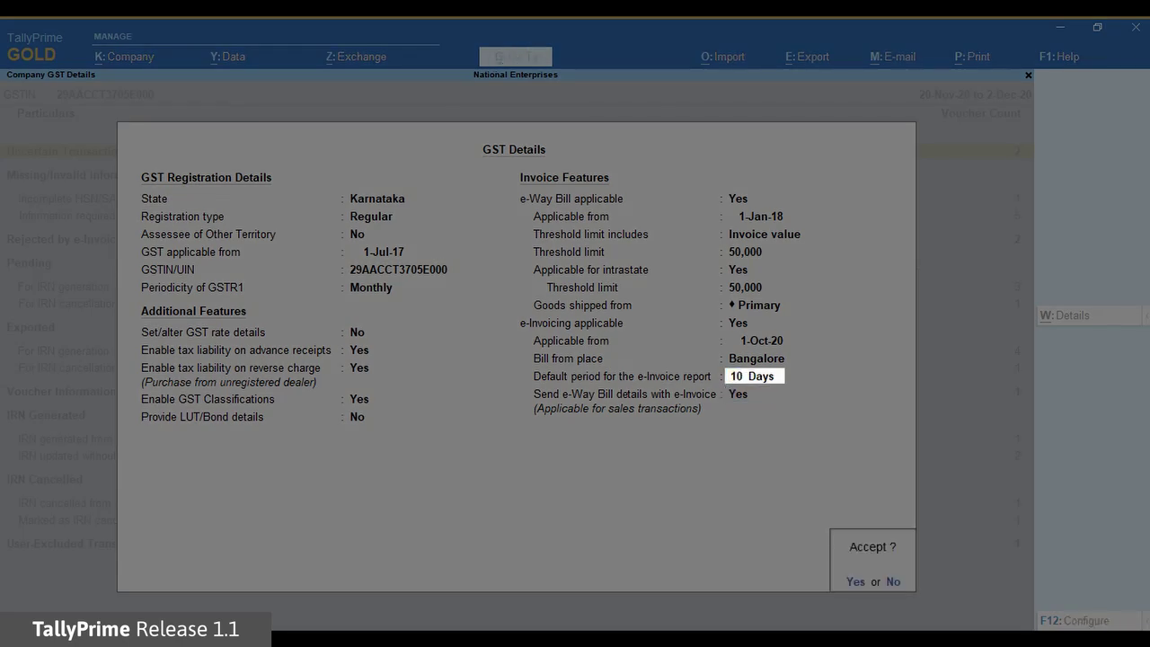
pyautogui.press('Return')
pyautogui.press('Return')
pyautogui.press('Return')
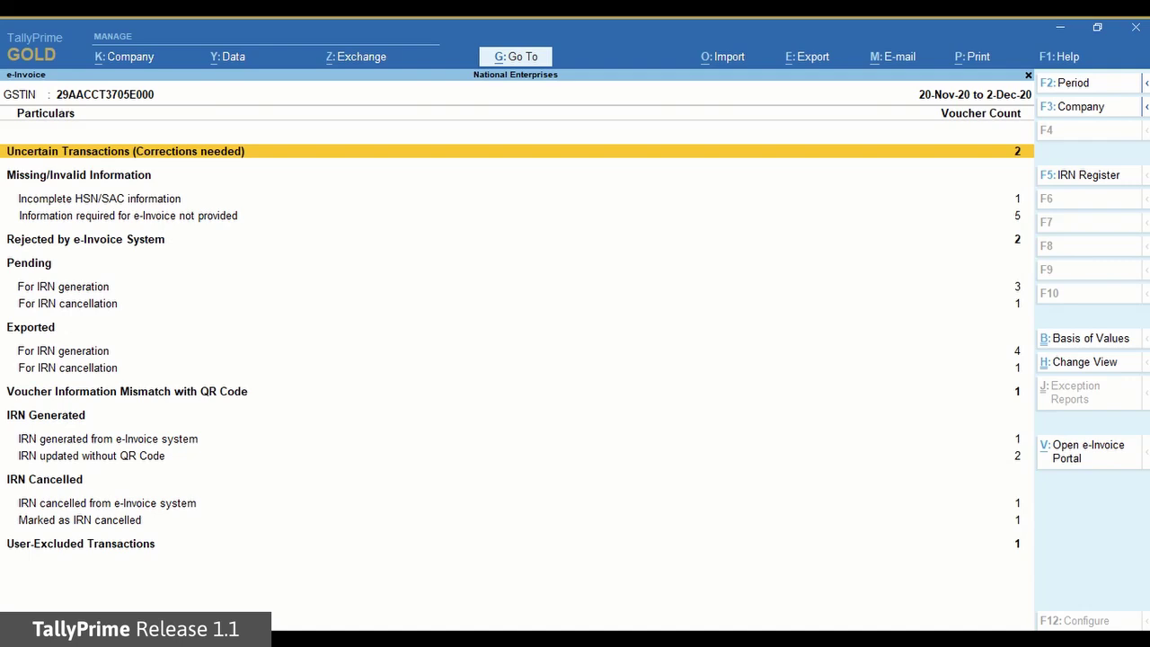
# Step: Reopen the e-Invoice report through Go To with 'Ein'
pyautogui.hotkey('alt', 'g')
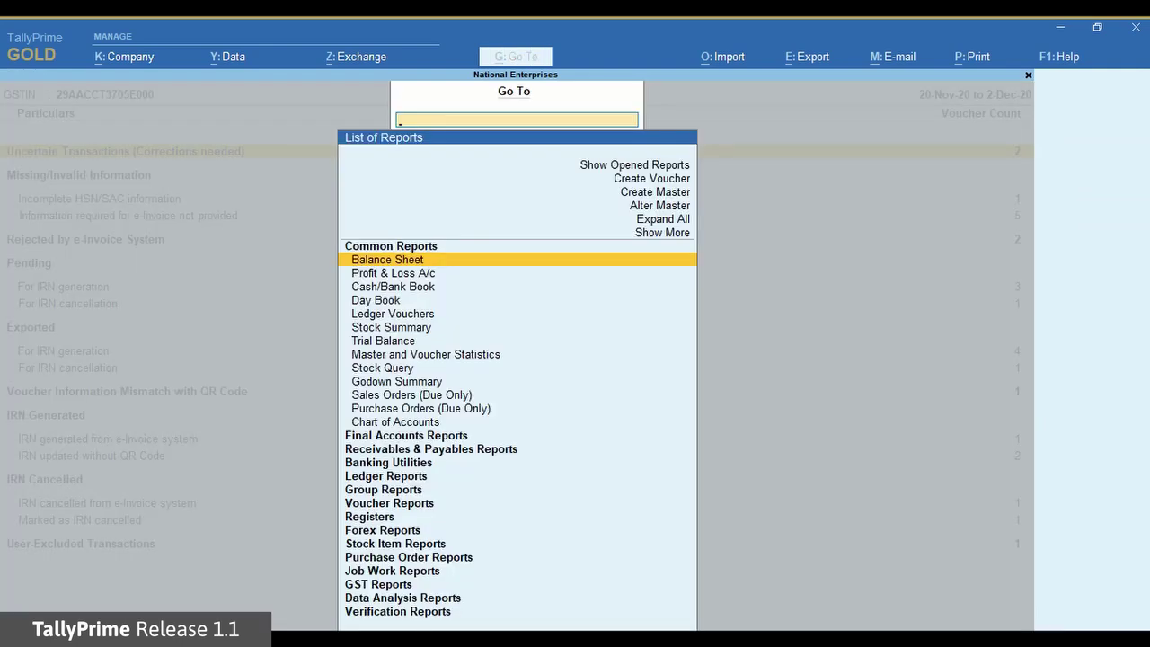
pyautogui.write('Ein')
pyautogui.press('Return')
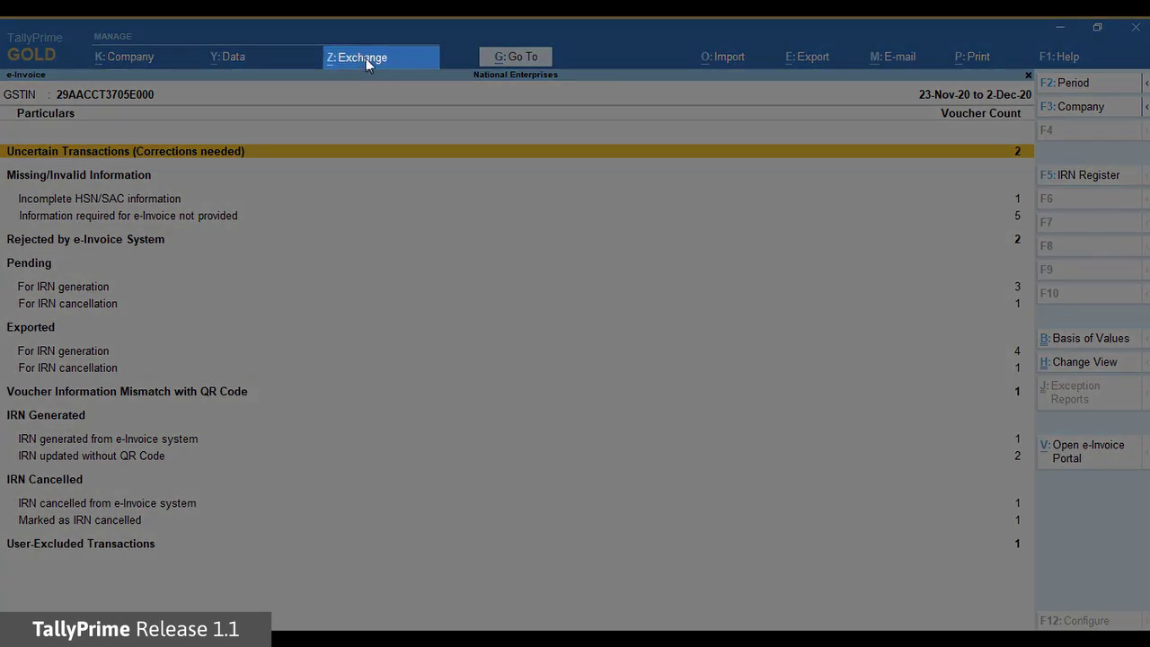
# Step: List the vouchers pending e-Invoicing and mark the first one for sending
pyautogui.click(366, 58)
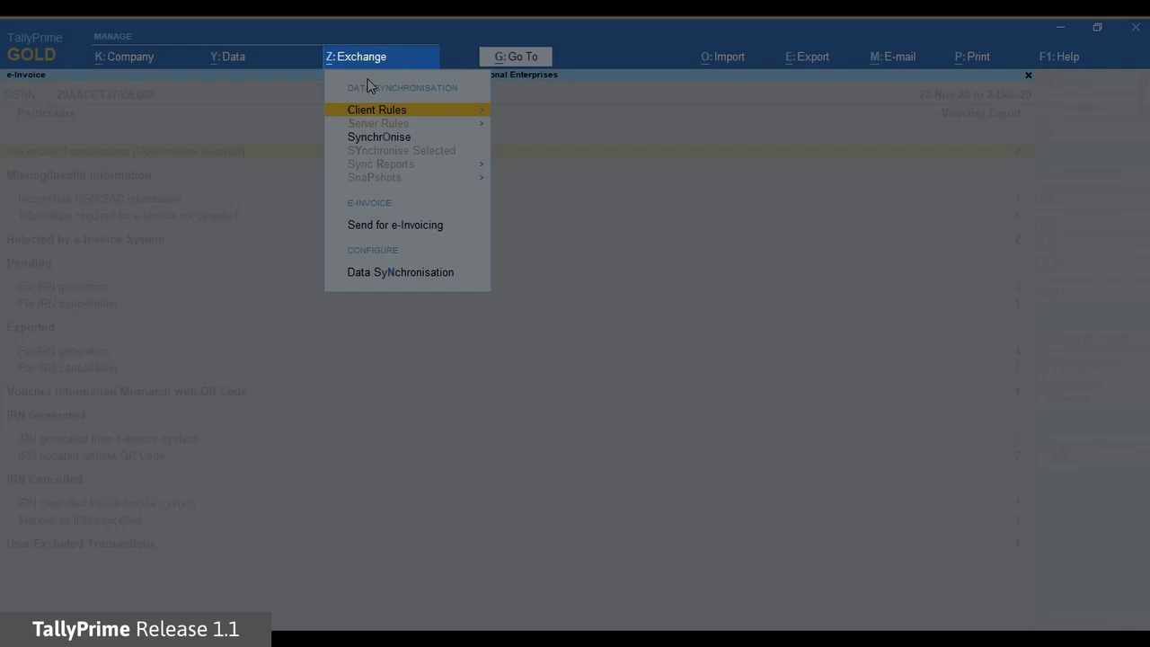
pyautogui.click(394, 226)
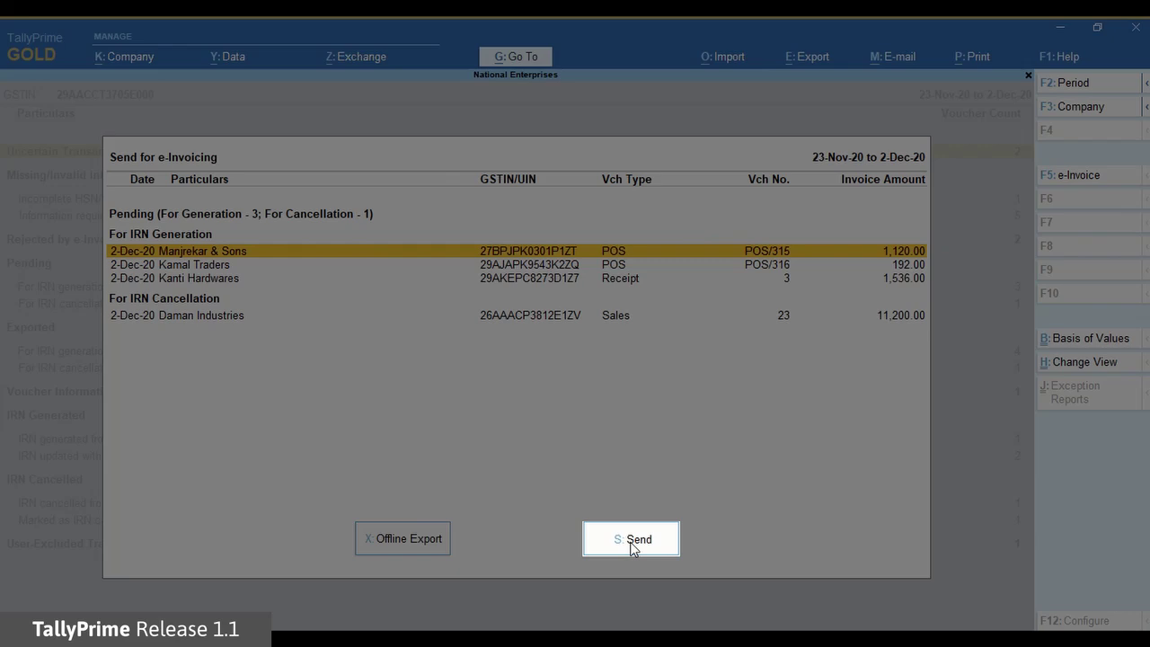
pyautogui.click(633, 541)
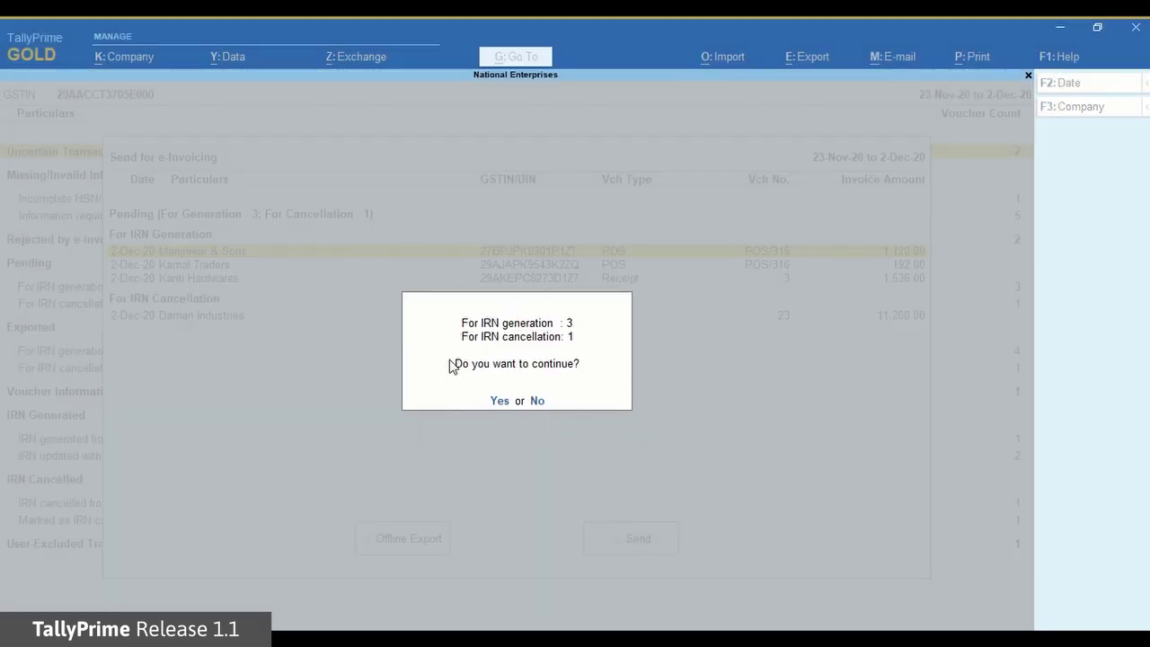
pyautogui.press('Escape')
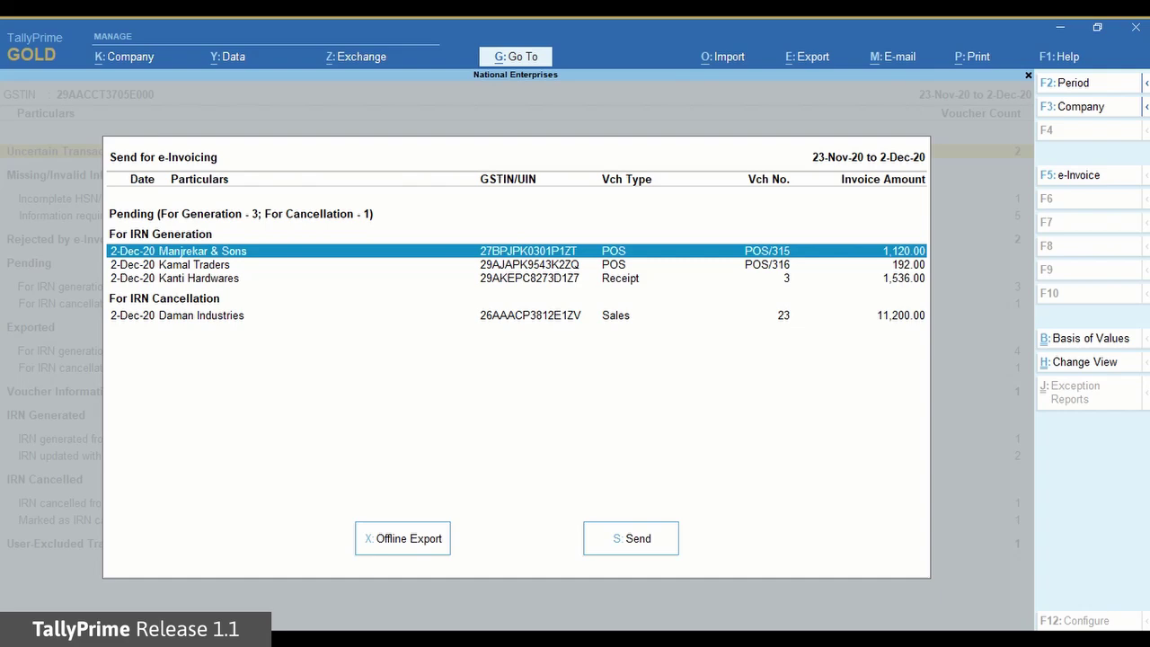
pyautogui.press('space')
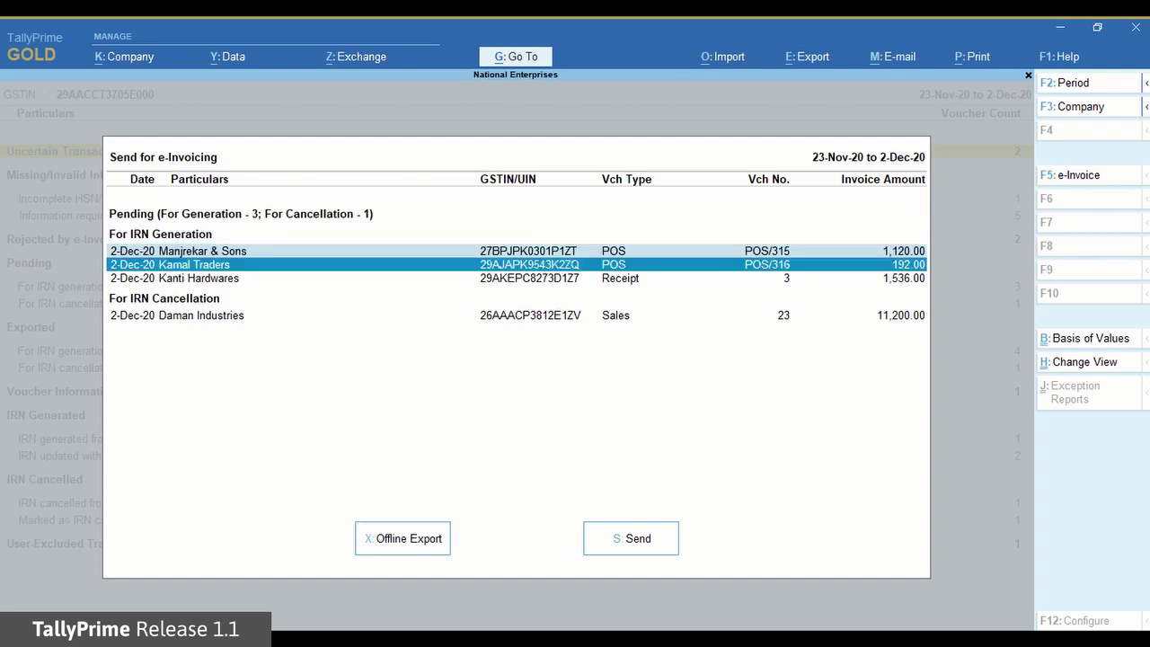
# Step: Send the selected vouchers, log in with the portal username and password, and close the summary
pyautogui.press('s')
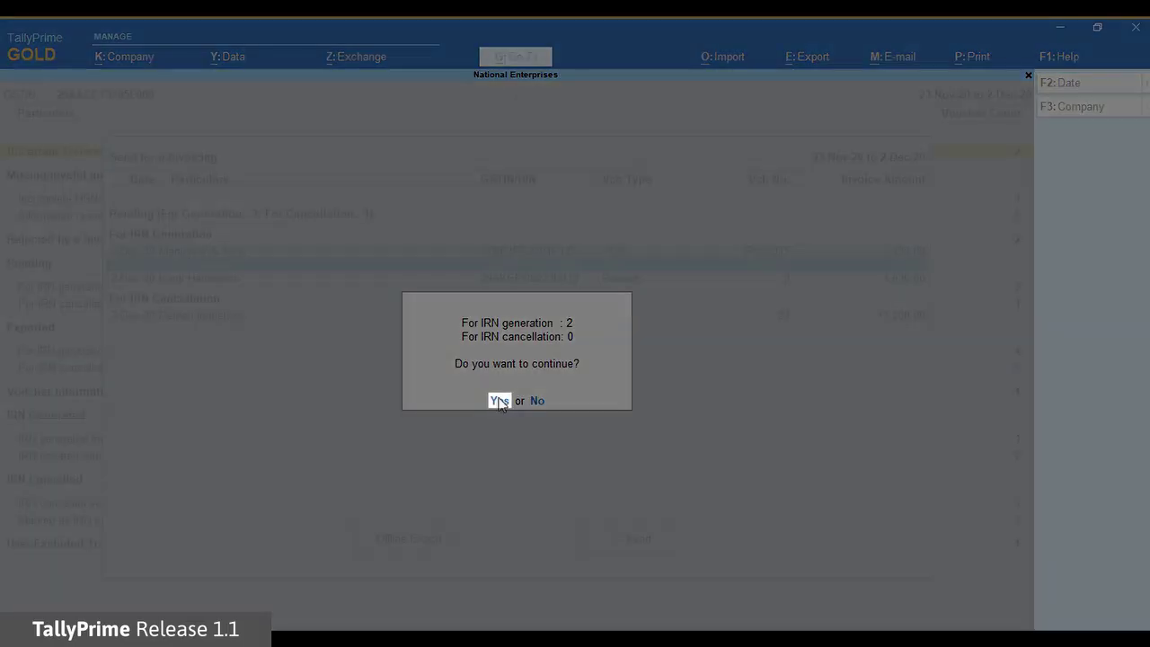
pyautogui.click(498, 398)
pyautogui.write('tally')
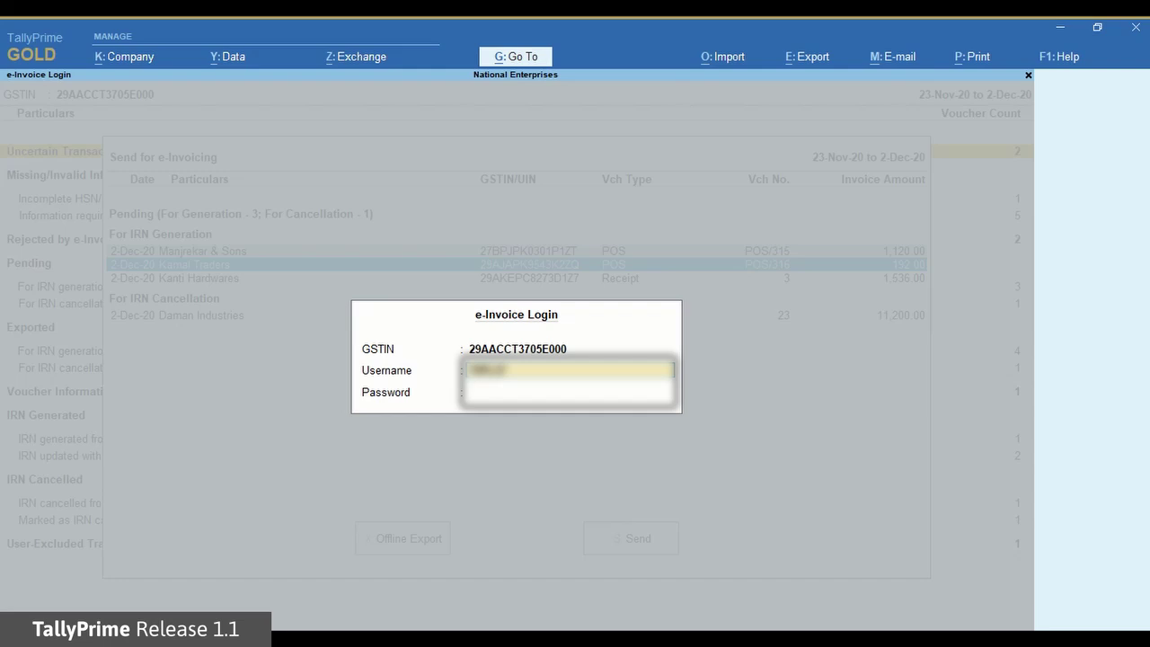
pyautogui.press('Return')
pyautogui.write('*******')
pyautogui.press('Return')
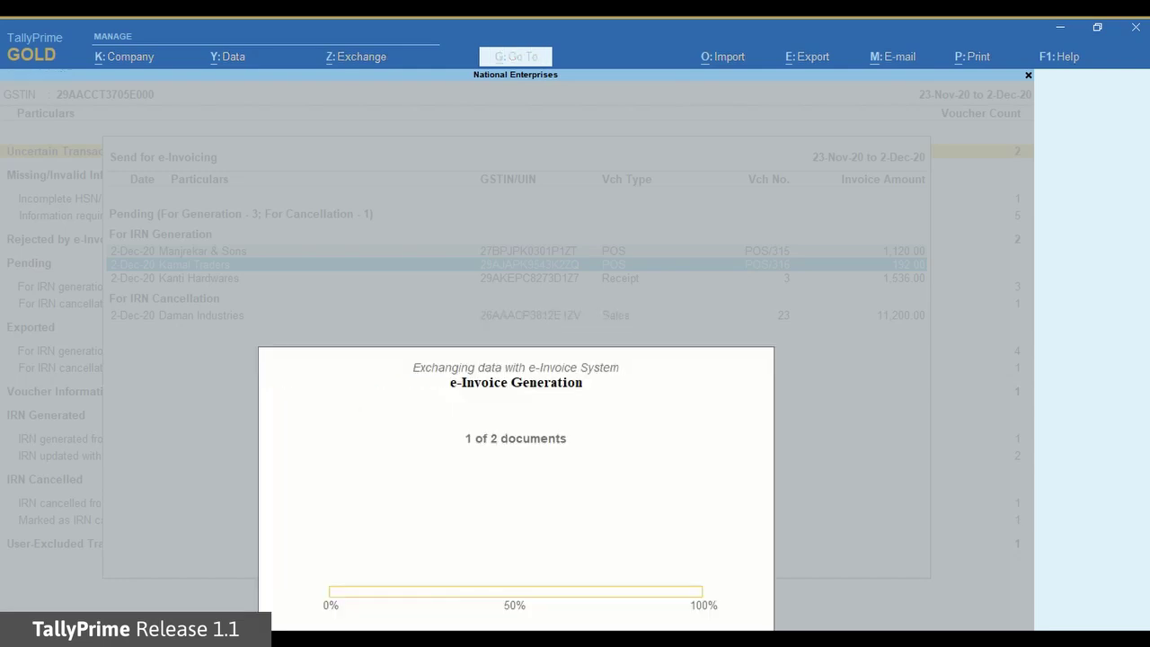
pyautogui.press('Return')
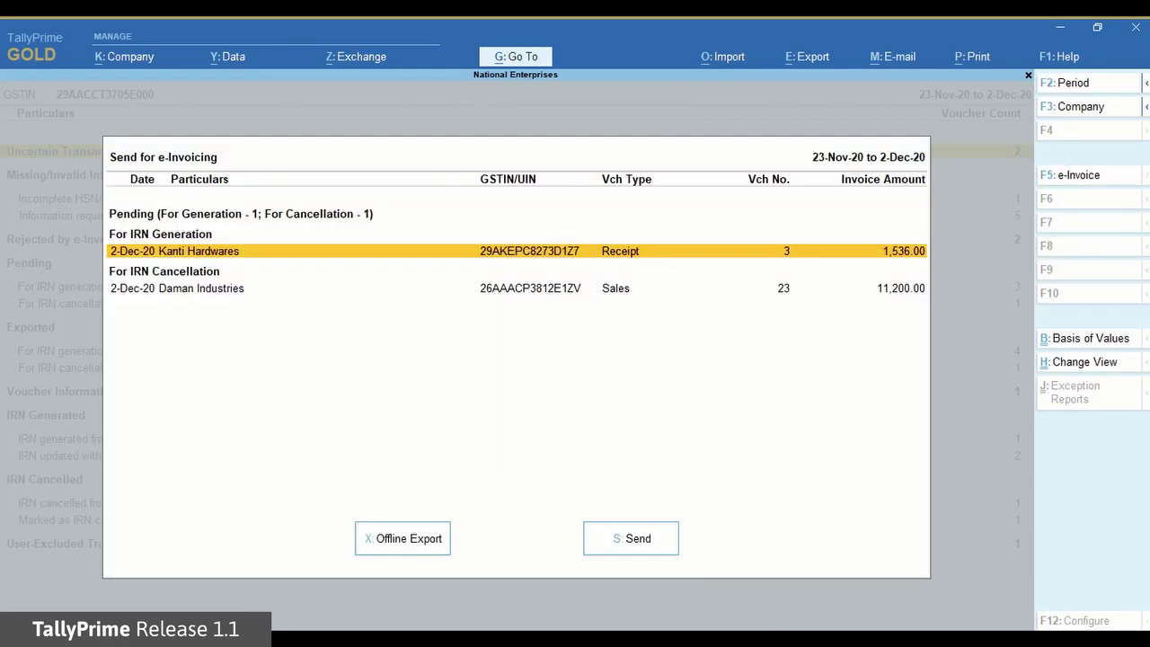
pyautogui.press('Escape')
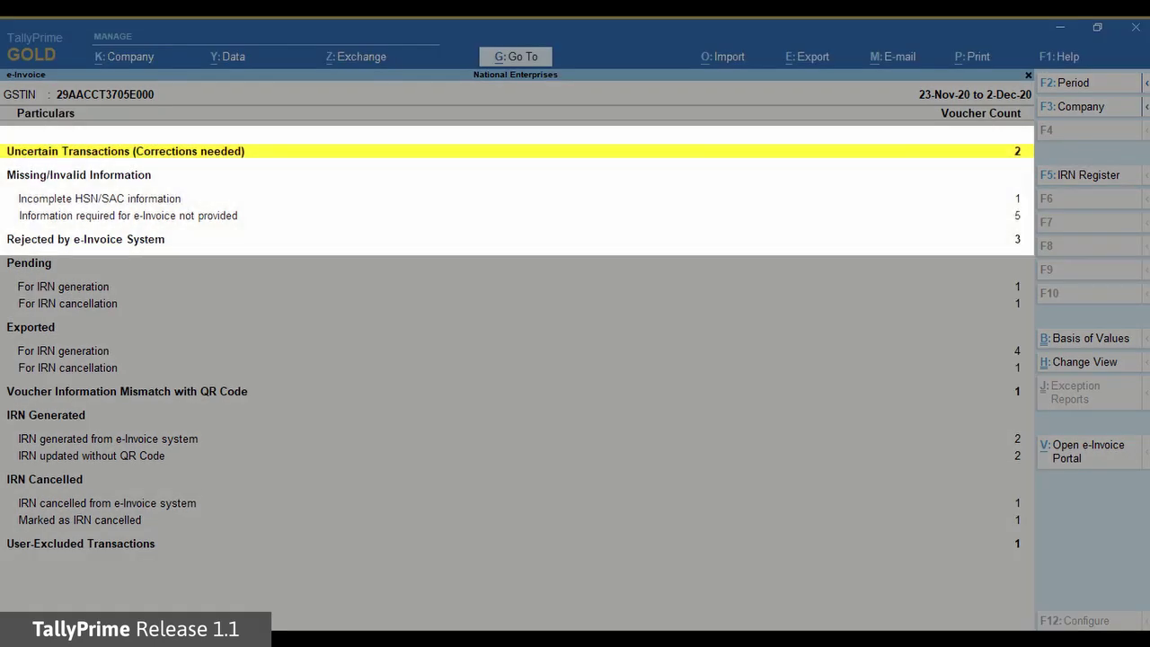
# Step: Inspect the exception types listed under Uncertain Transactions
pyautogui.click(99, 198)
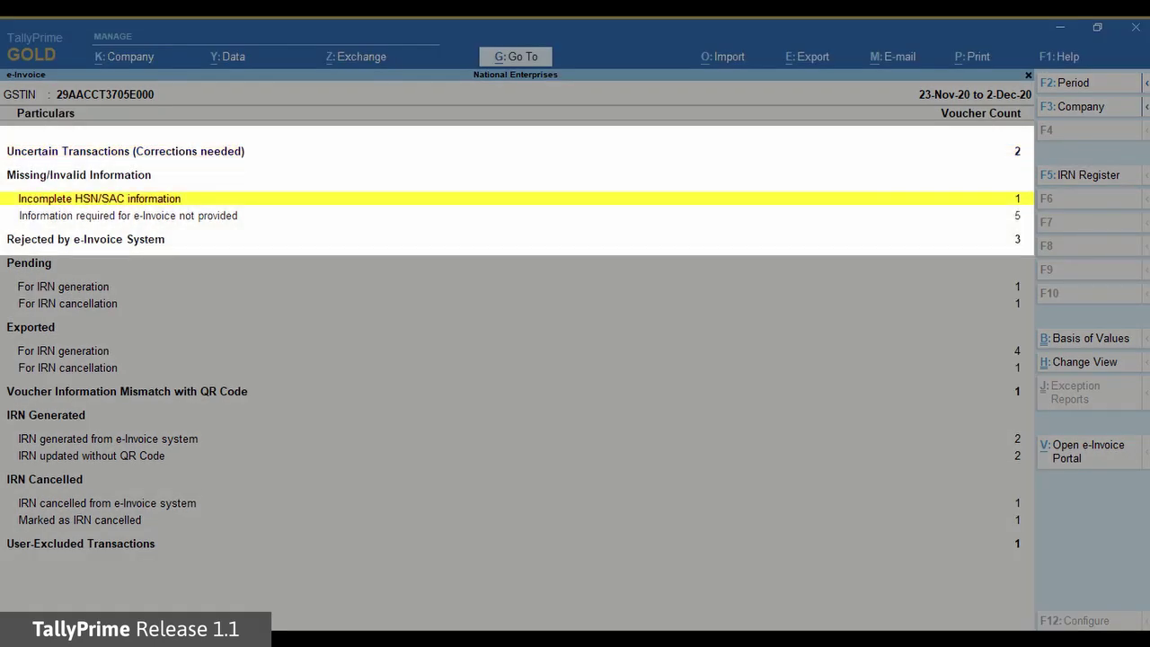
pyautogui.press('Down')
pyautogui.press('Down')
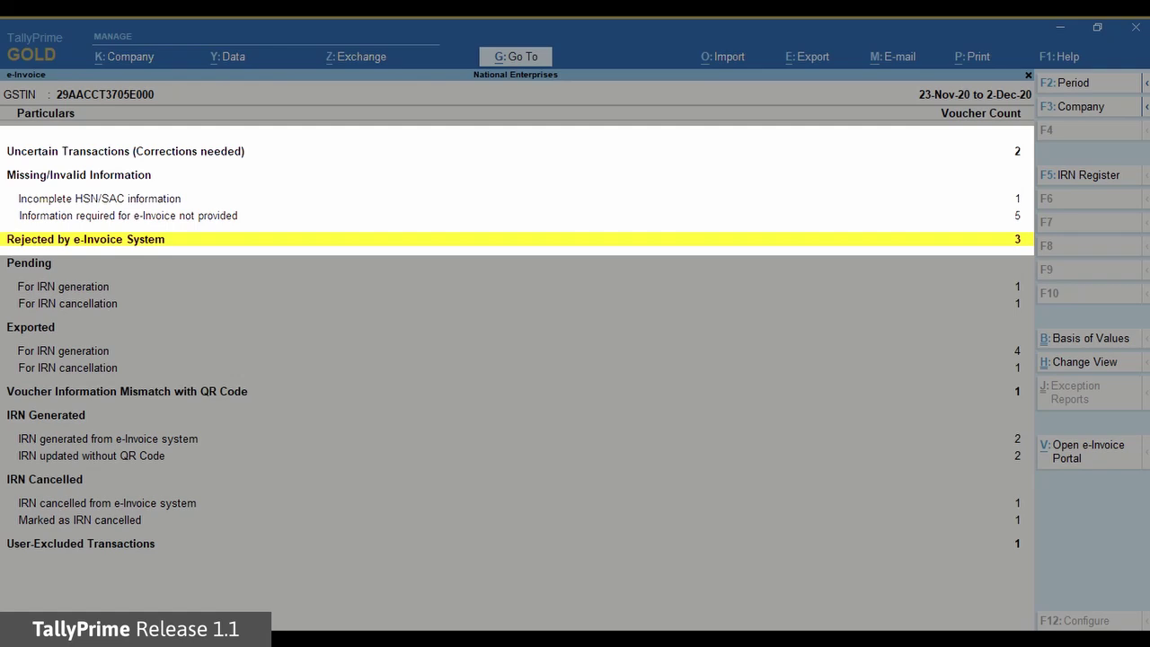
pyautogui.press('Up')
pyautogui.press('Up')
pyautogui.press('Up')
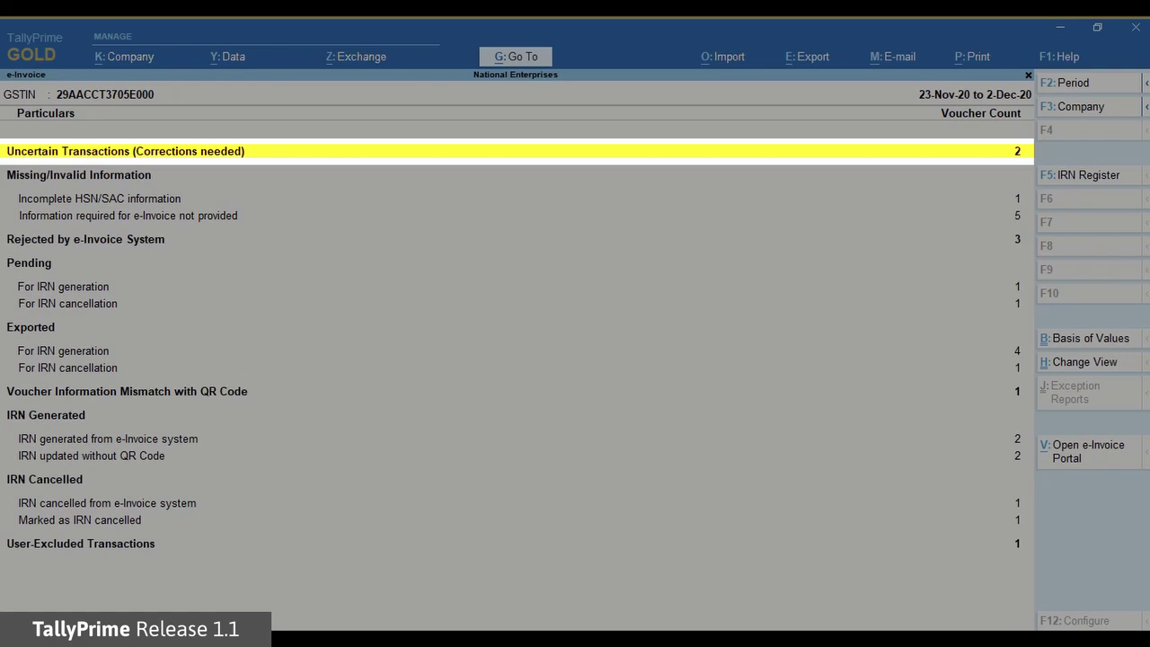
pyautogui.press('Return')
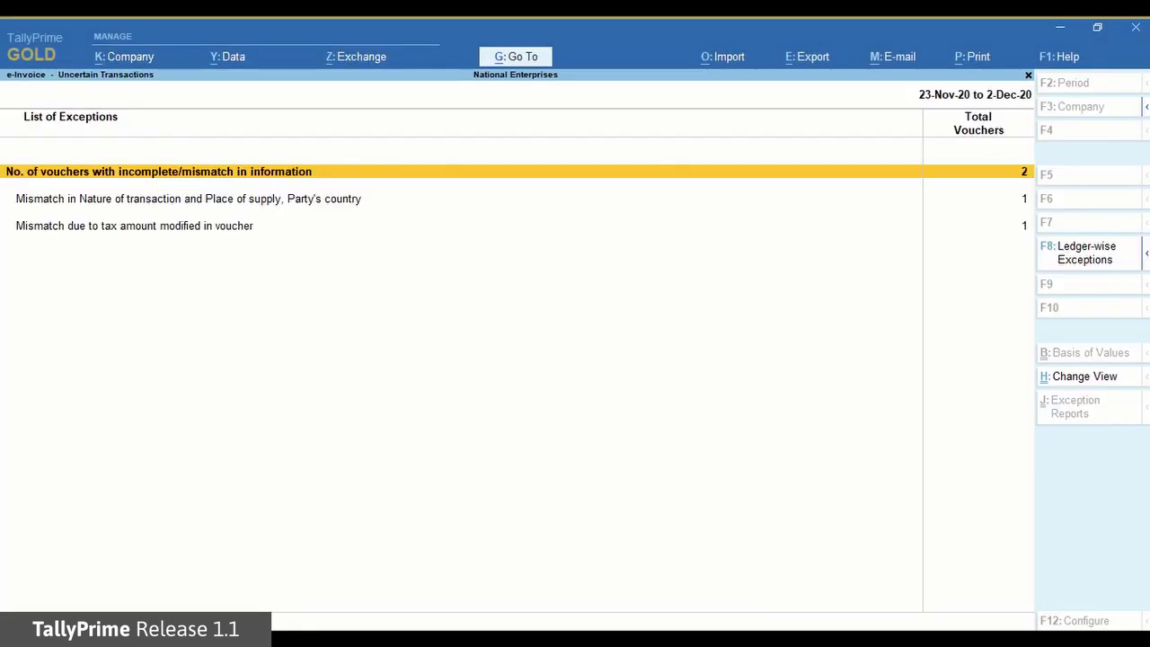
pyautogui.press('Down')
pyautogui.press('Down')
pyautogui.press('Up')
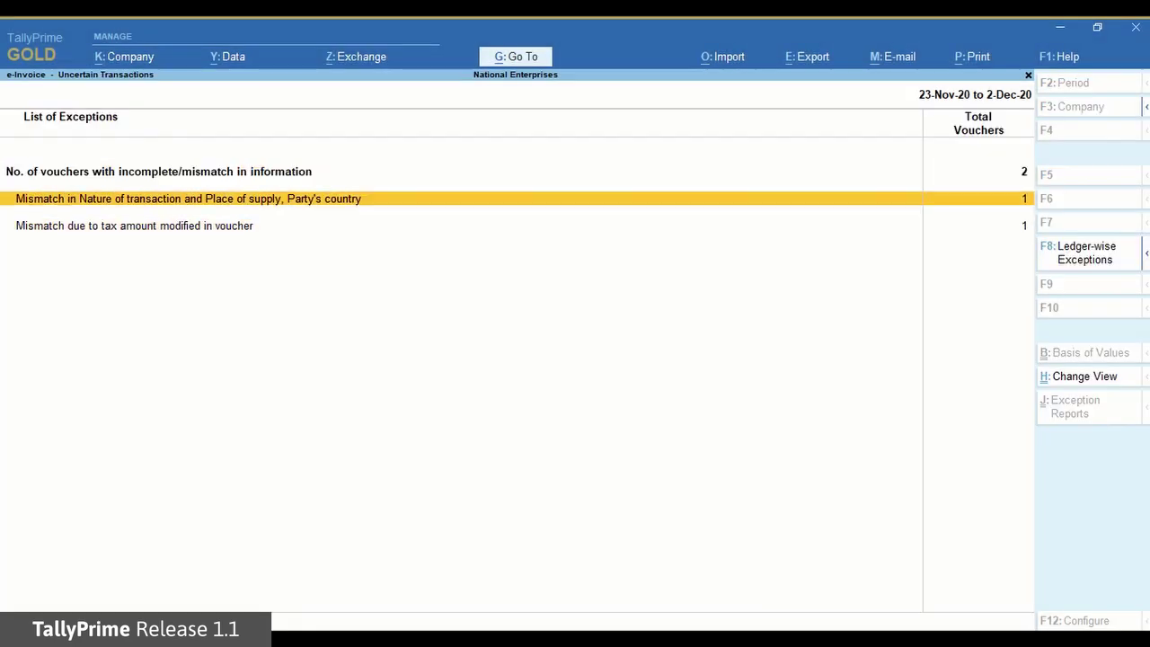
pyautogui.press('Up')
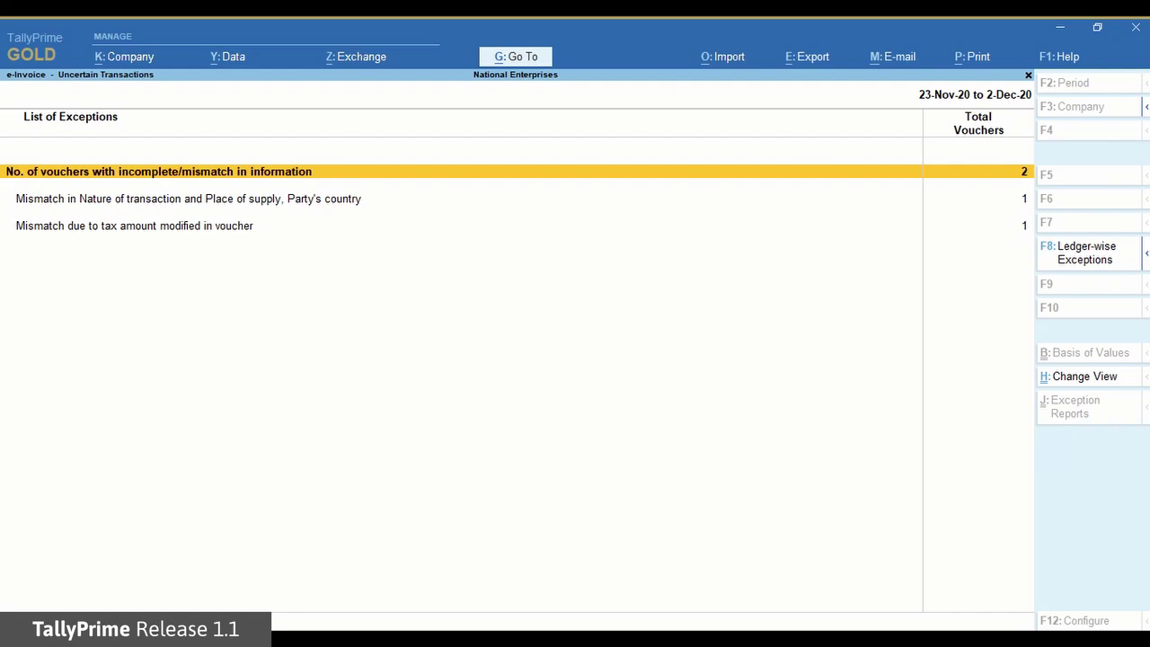
pyautogui.press('Escape')
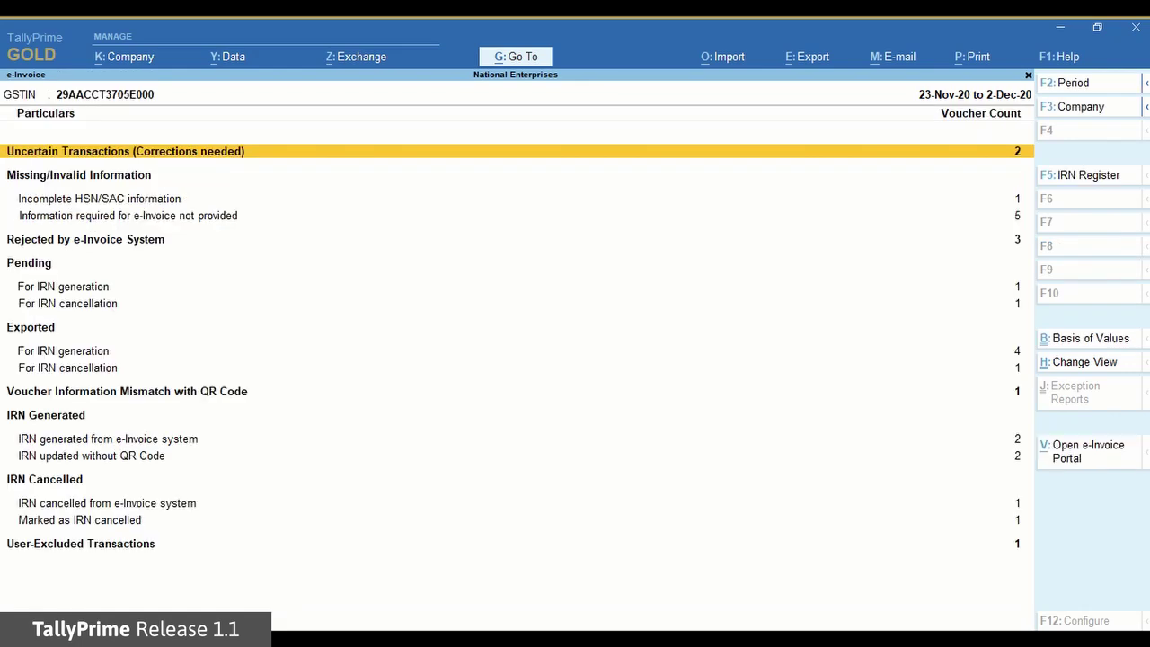
# Step: Review the incomplete HSN/SAC voucher, the five vouchers missing information, and the rejected vouchers
pyautogui.press('Down')
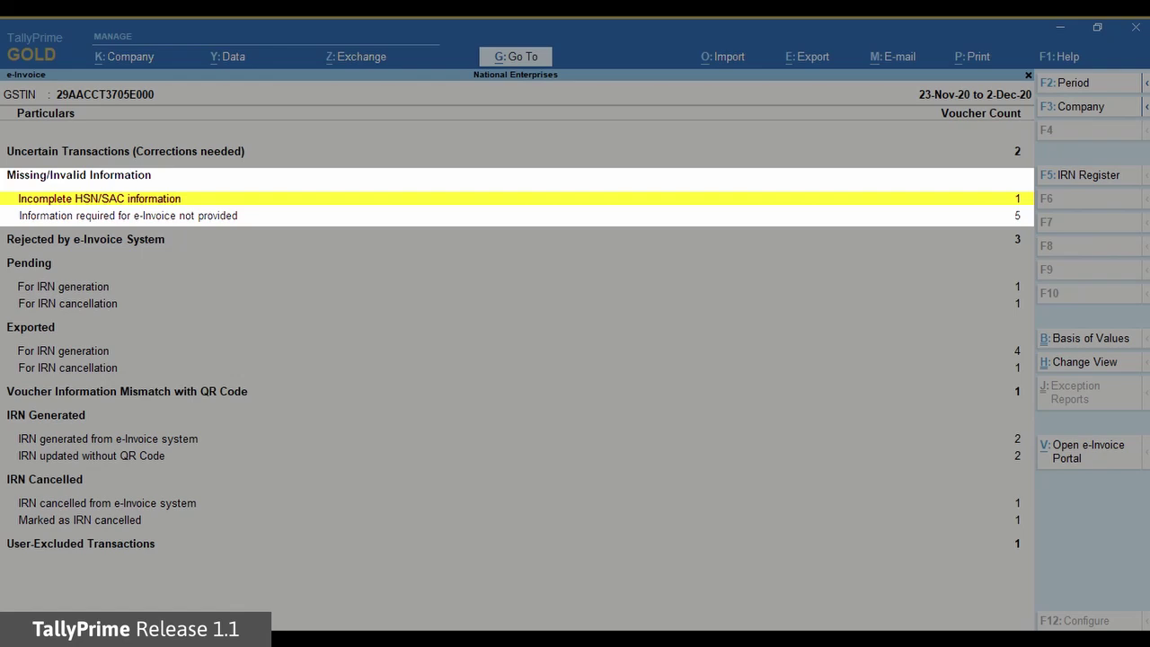
pyautogui.press('Return')
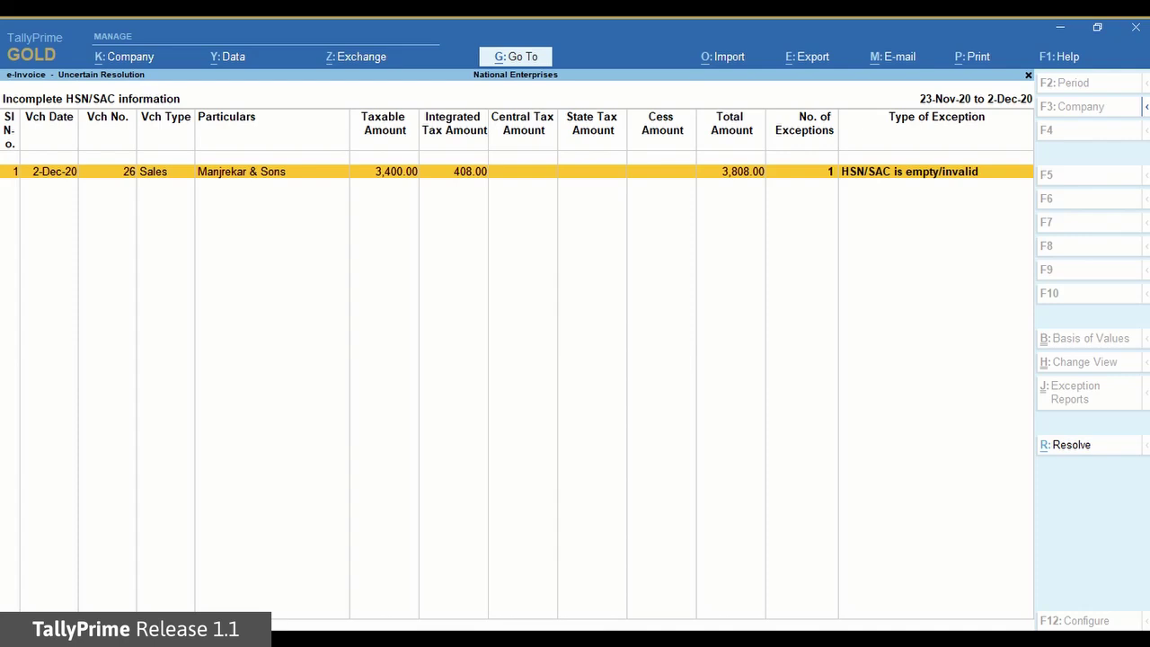
pyautogui.press('Escape')
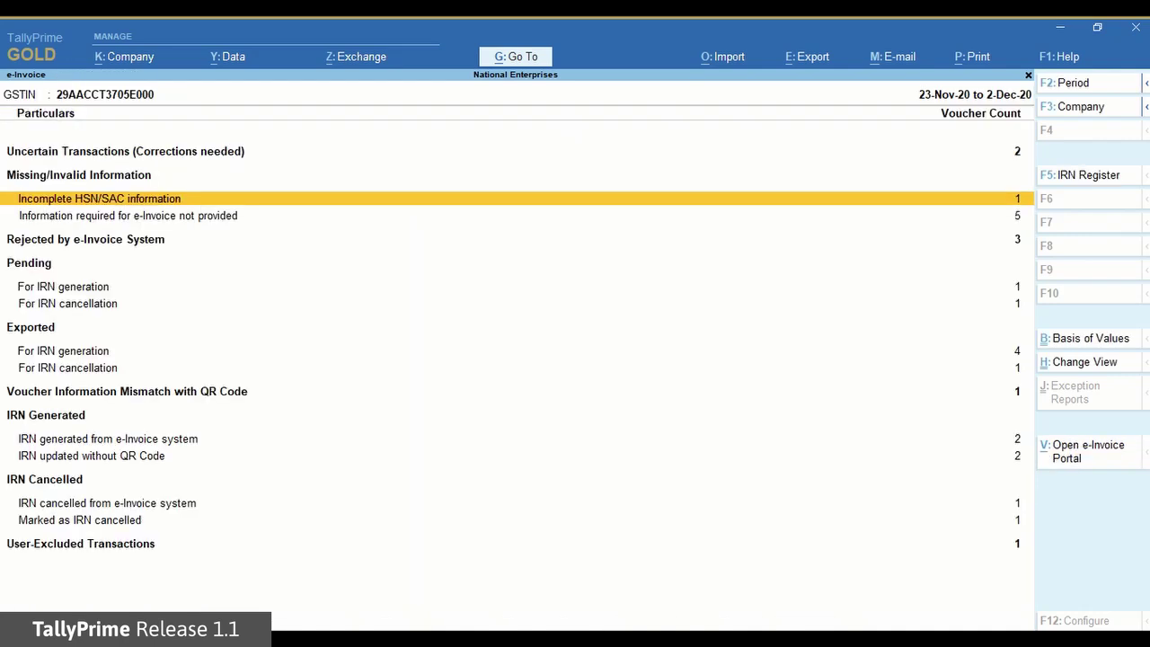
pyautogui.press('Down')
pyautogui.press('Return')
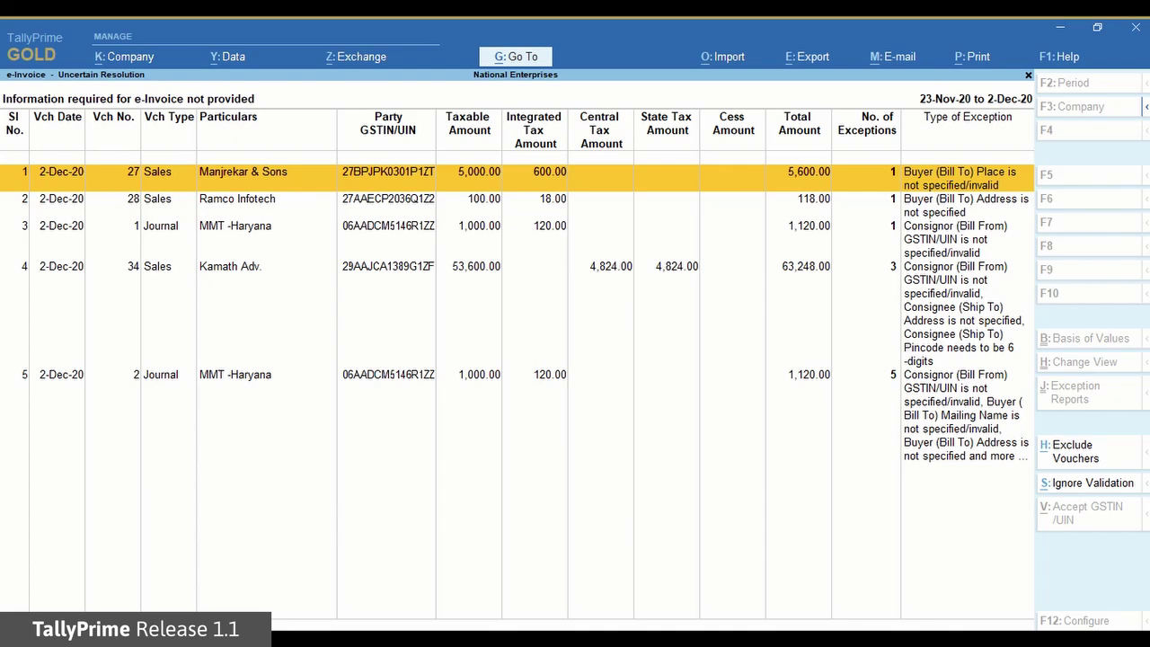
pyautogui.press('Escape')
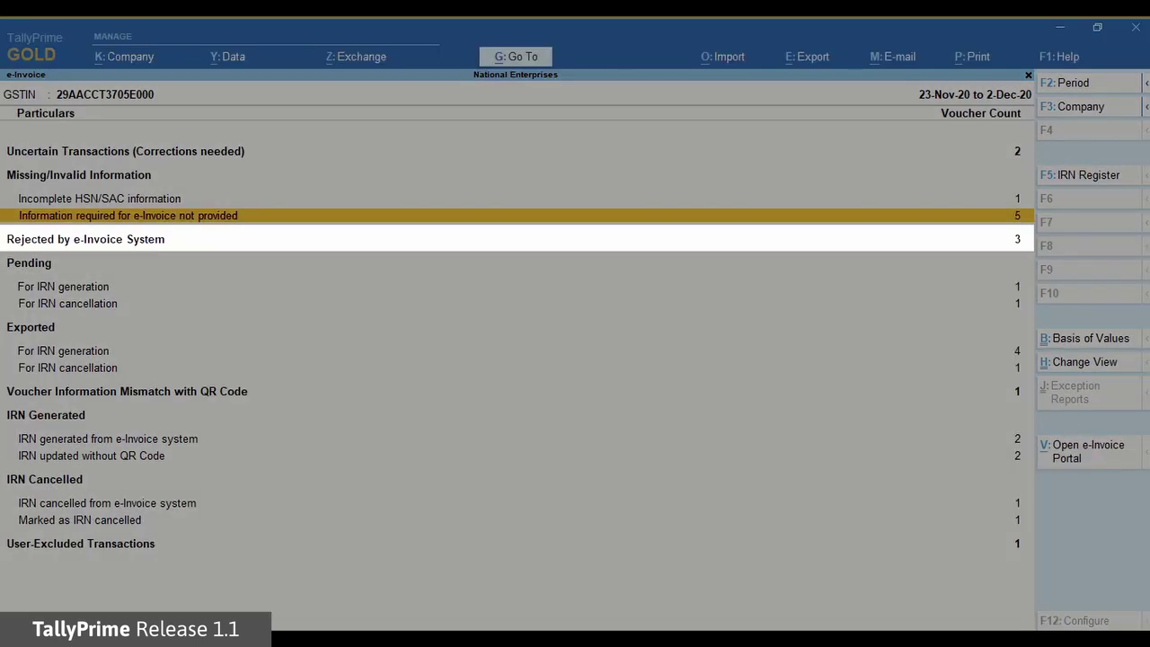
pyautogui.click(85, 239)
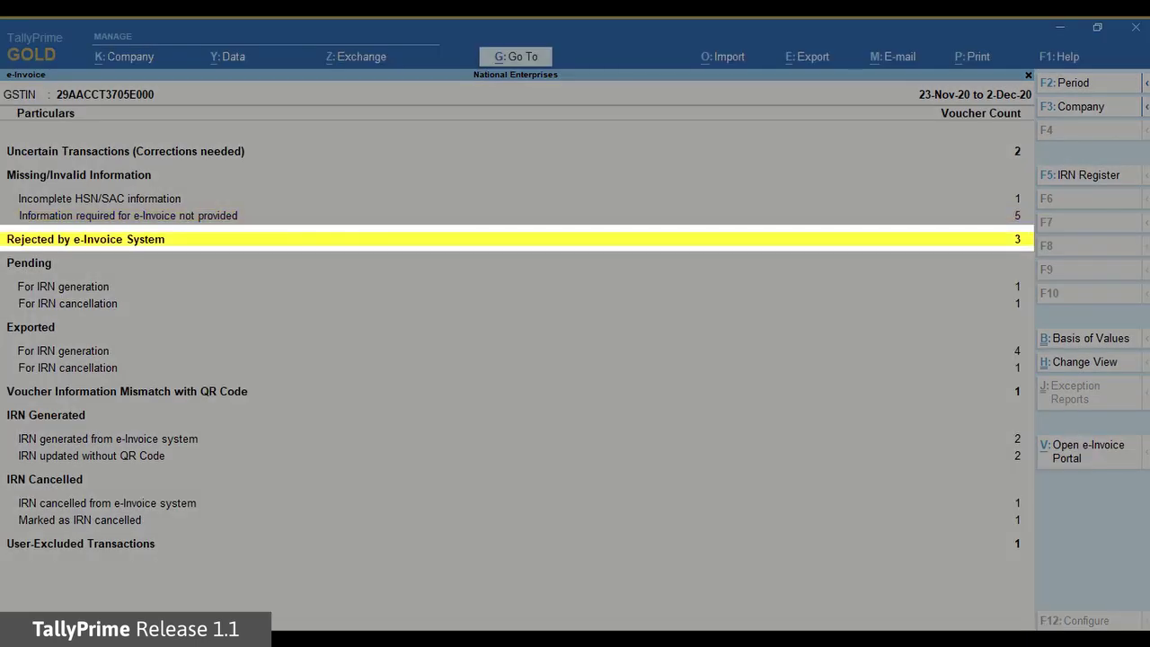
pyautogui.press('Return')
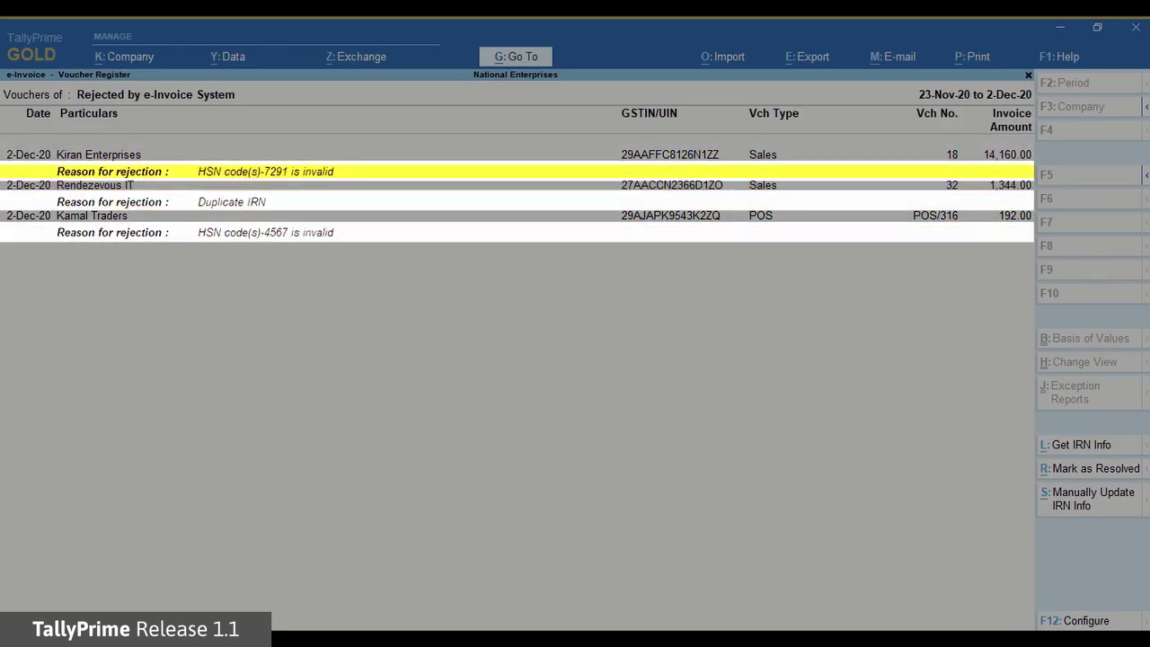
pyautogui.press('Escape')
pyautogui.press('Up')
pyautogui.press('Up')
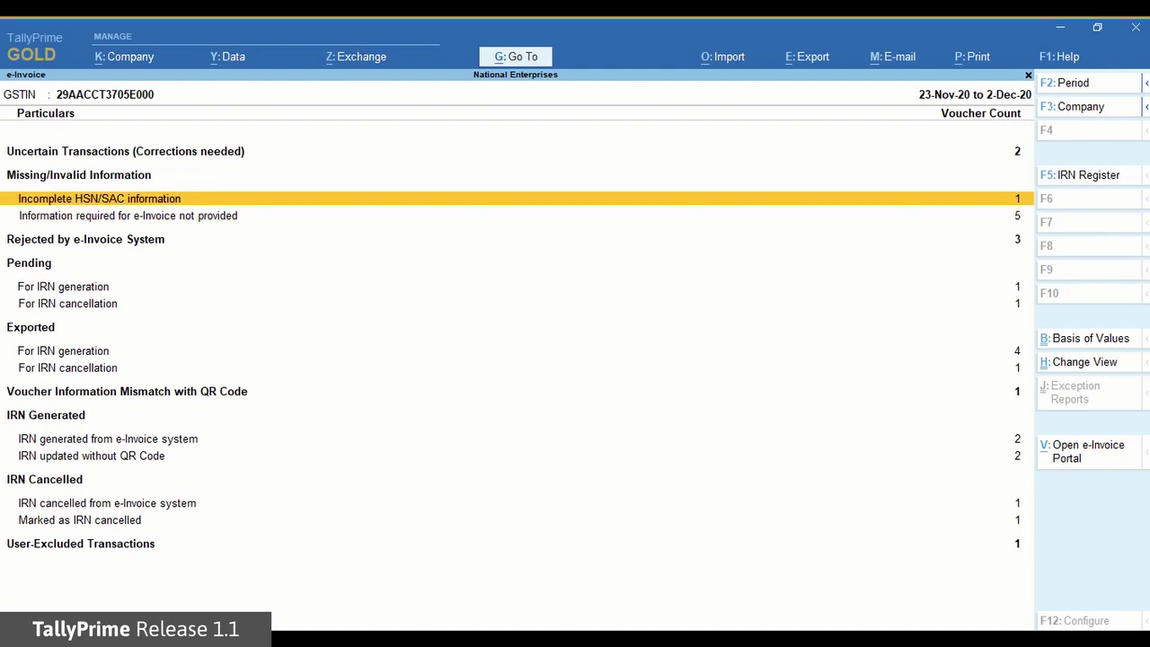
# Step: Resolve the incomplete HSN/SAC exception by giving Sunmike 5ft*4ft HSN code 4823
pyautogui.press('Return')
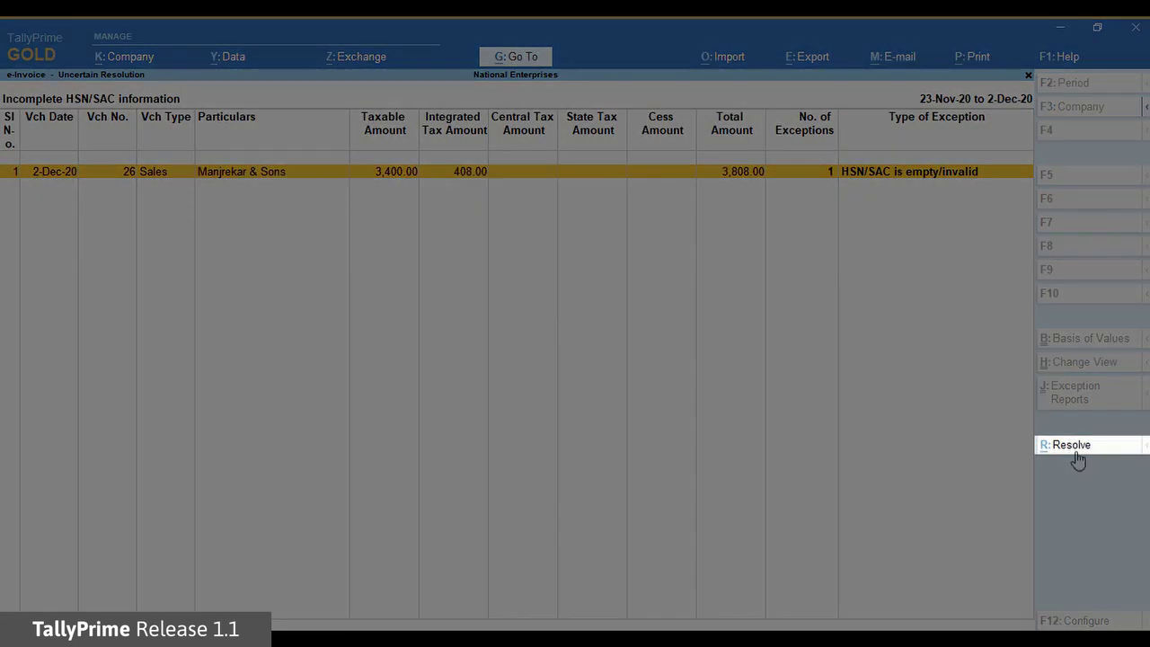
pyautogui.click(1078, 456)
pyautogui.write('4823')
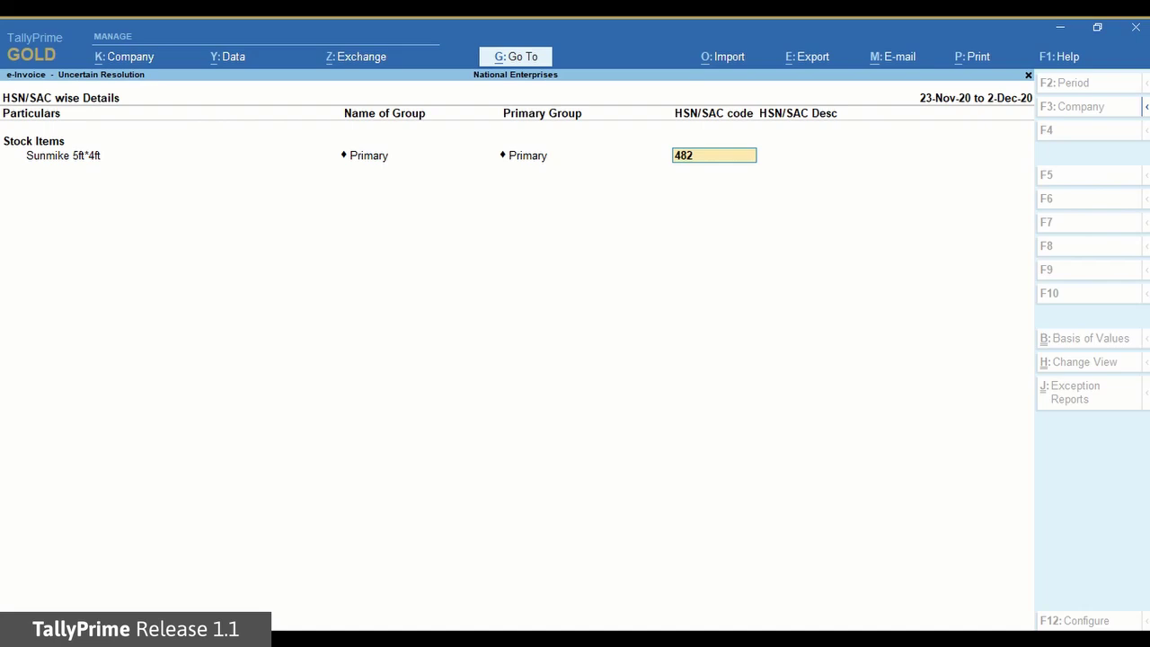
pyautogui.press('Return')
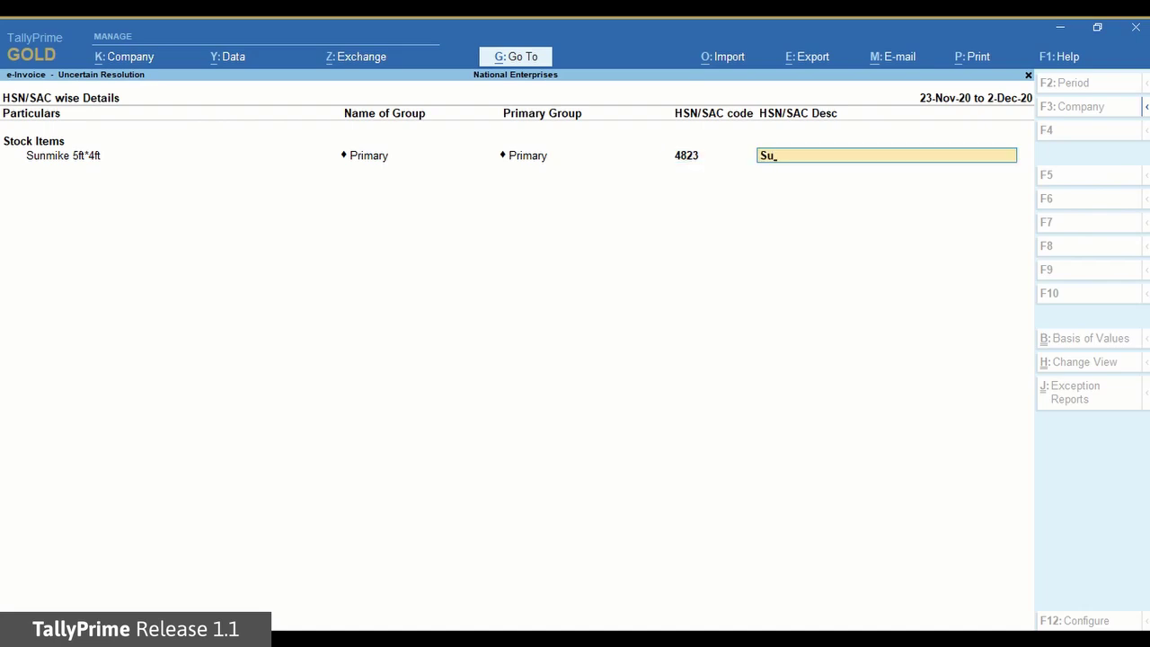
pyautogui.write('nmike')
pyautogui.press('Return')
pyautogui.press('Return')
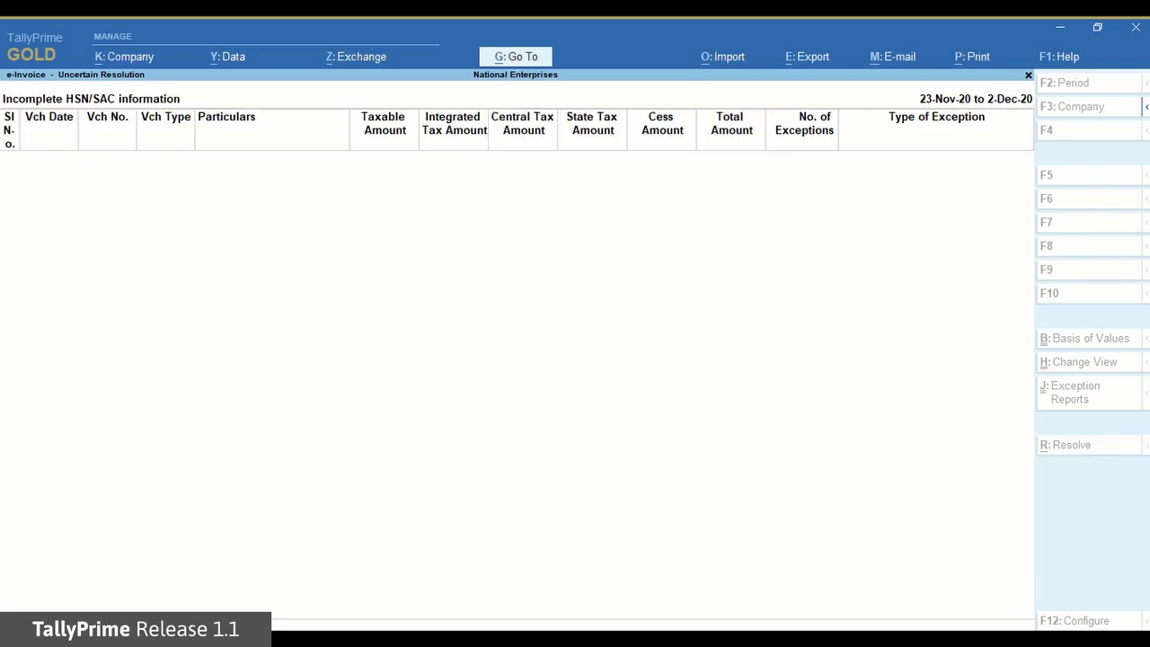
pyautogui.press('Escape')
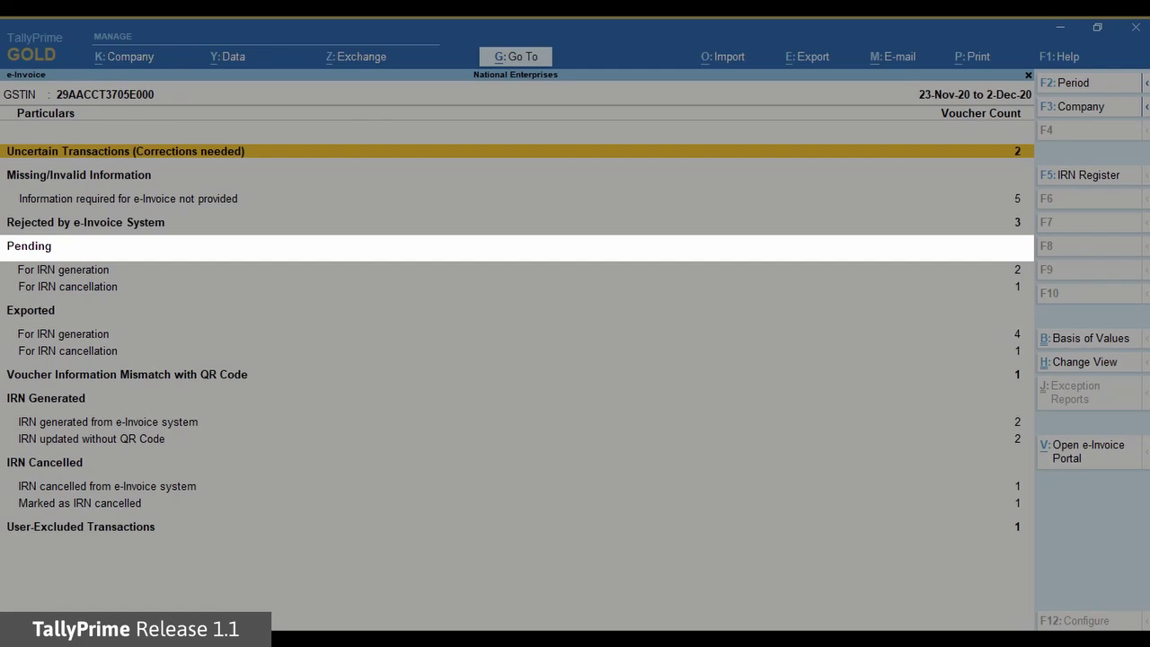
pyautogui.click(128, 197)
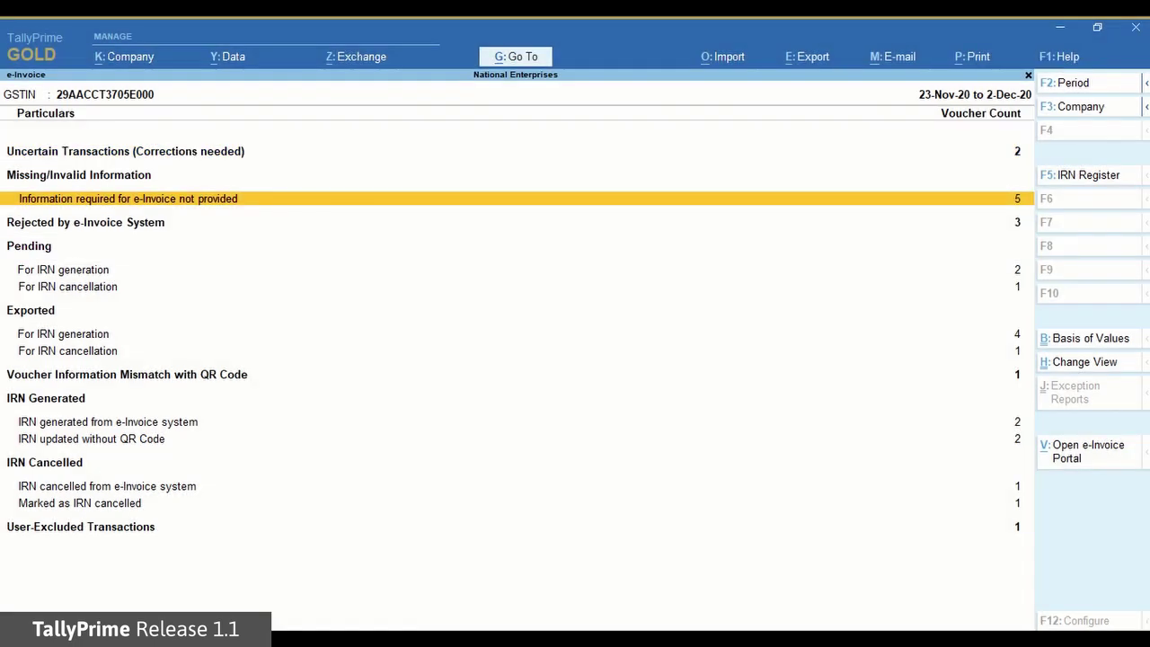
pyautogui.click(85, 222)
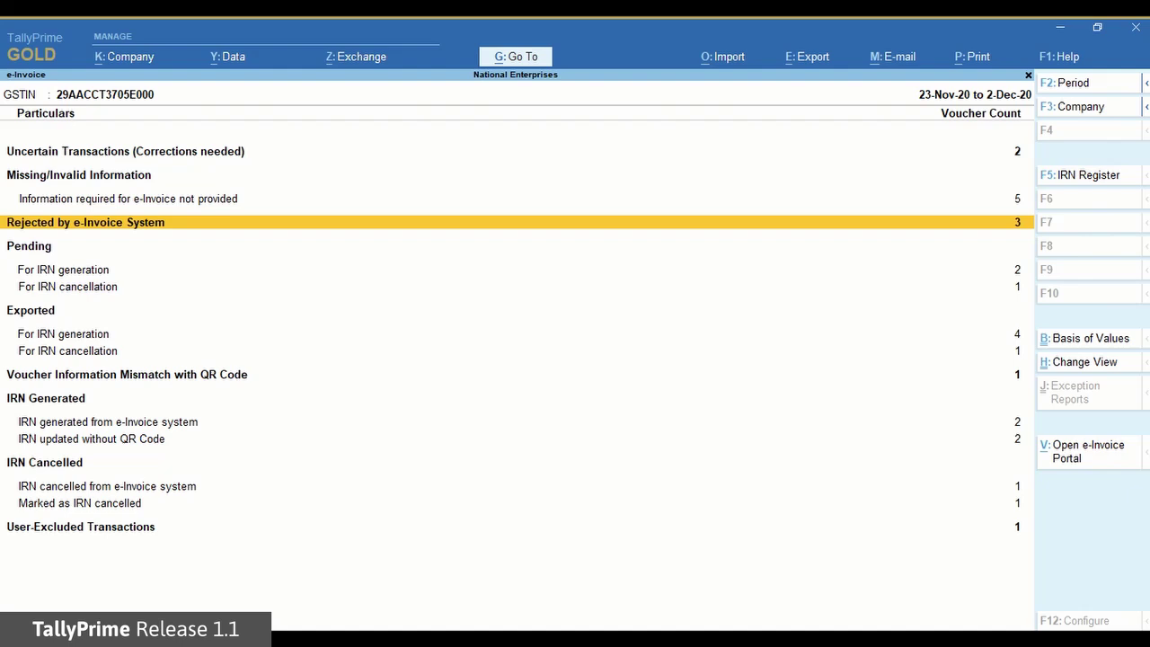
# Step: Mark the Rendezevous IT voucher's rejection as resolved and confirm removing the reason
pyautogui.press('Return')
pyautogui.press('Down')
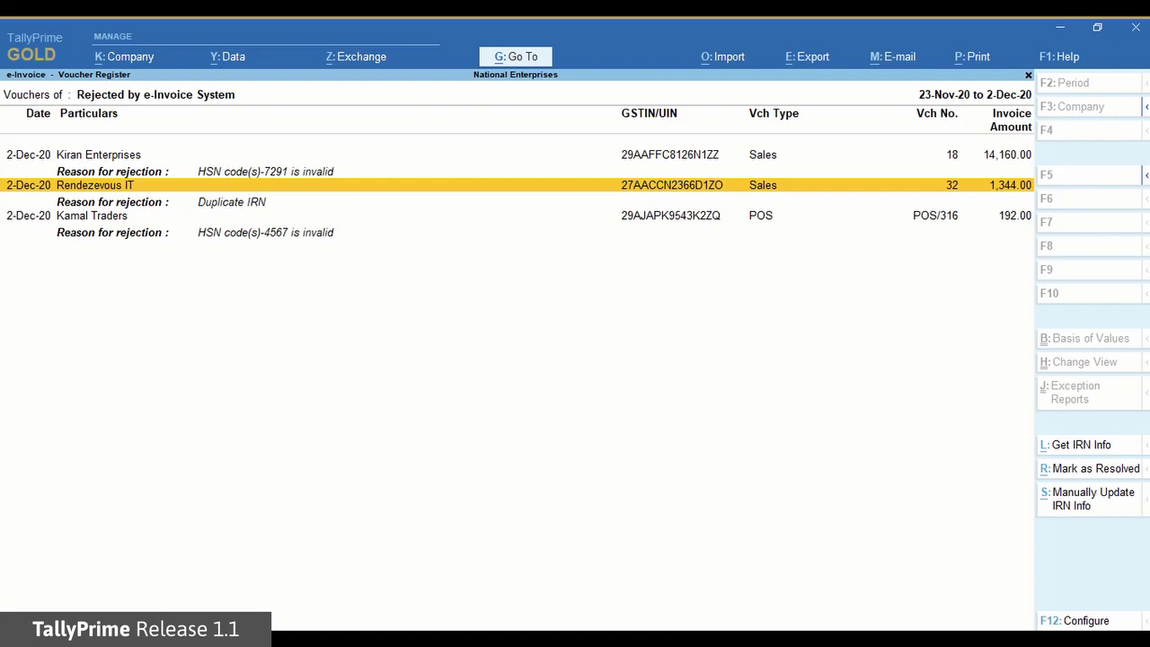
pyautogui.press('space')
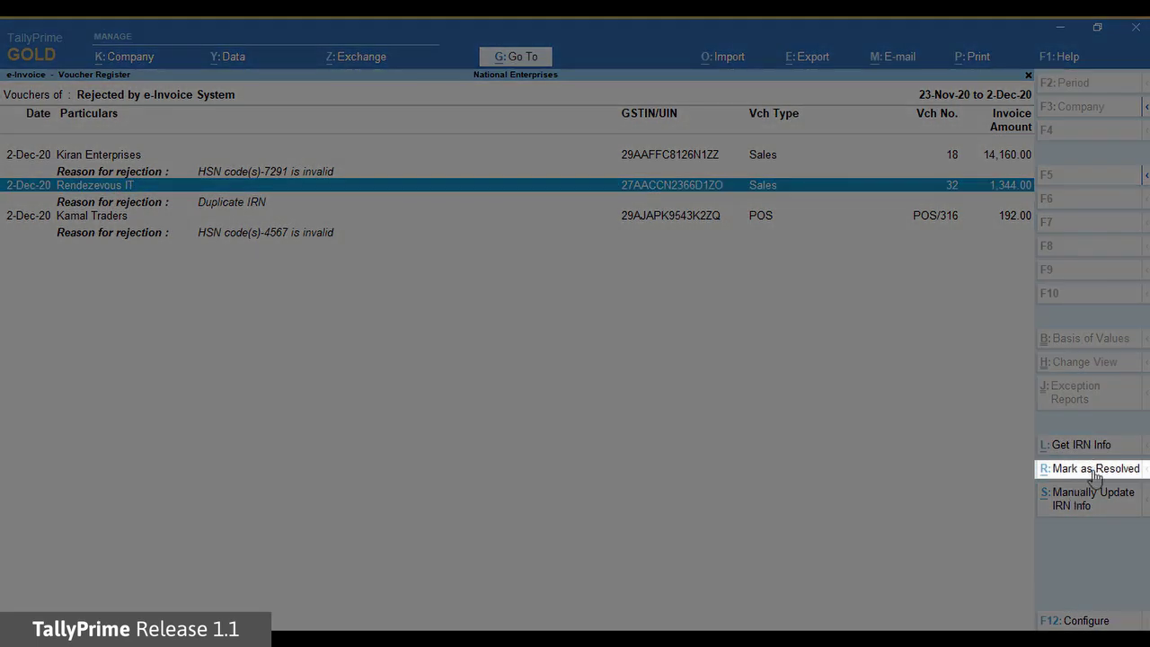
pyautogui.click(1091, 469)
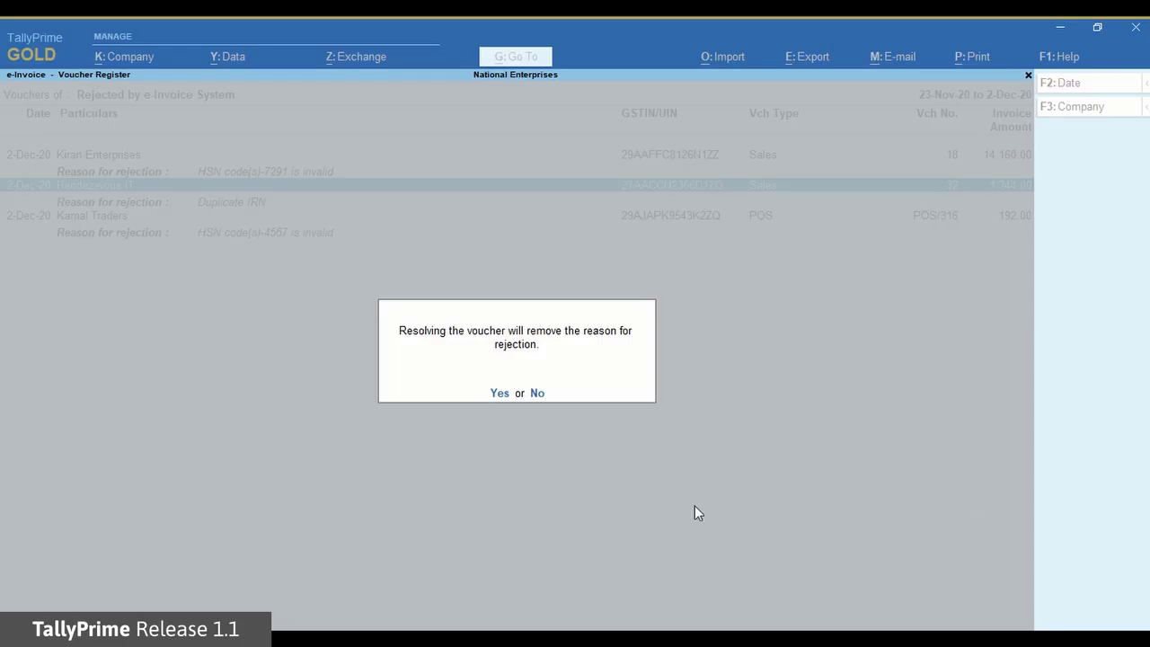
pyautogui.click(497, 392)
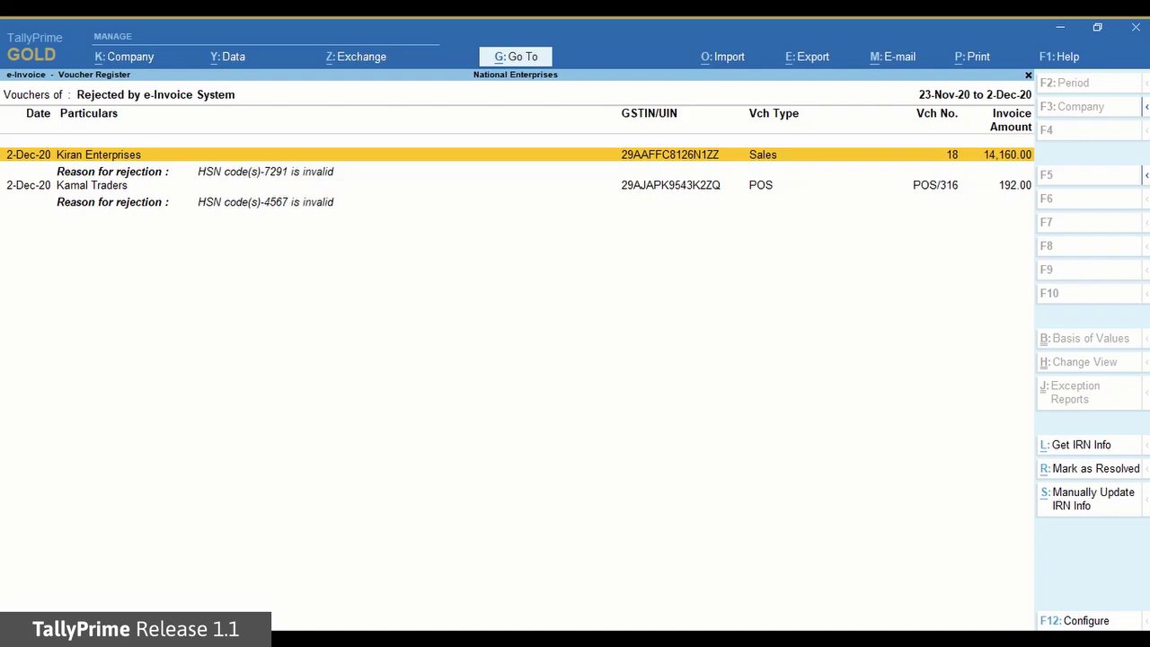
pyautogui.press('Escape')
pyautogui.press('Down')
pyautogui.press('Down')
pyautogui.press('Down')
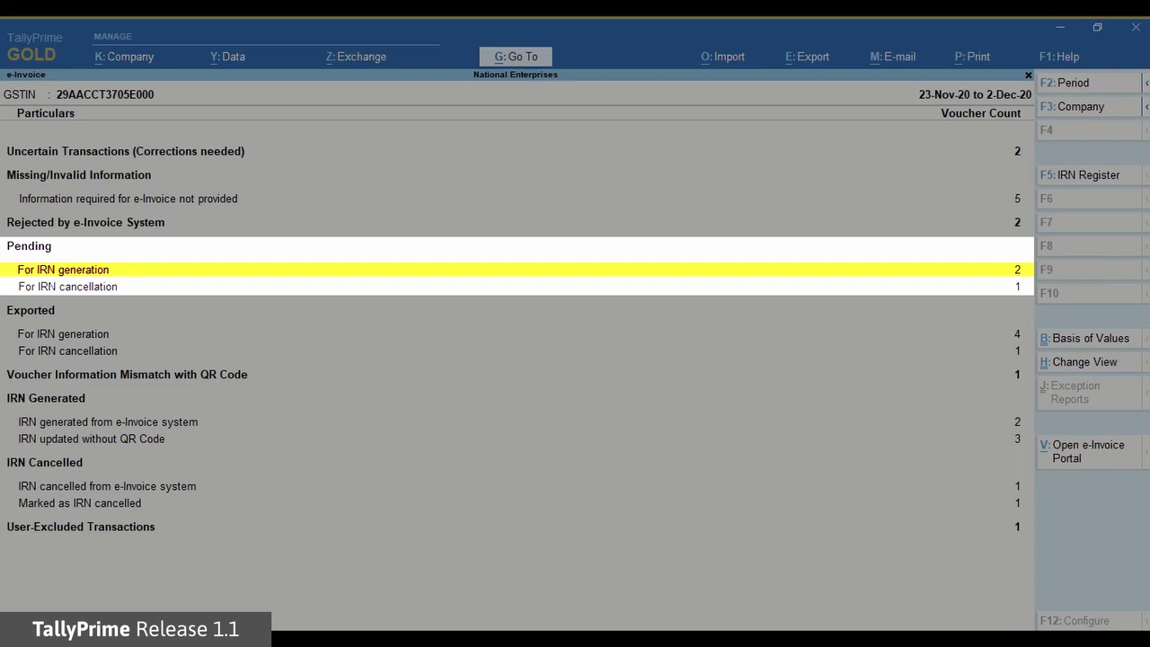
# Step: Check vouchers pending IRN generation and cancellation, then reach Voucher Information Mismatch with QR Code
pyautogui.press('Down')
pyautogui.press('Up')
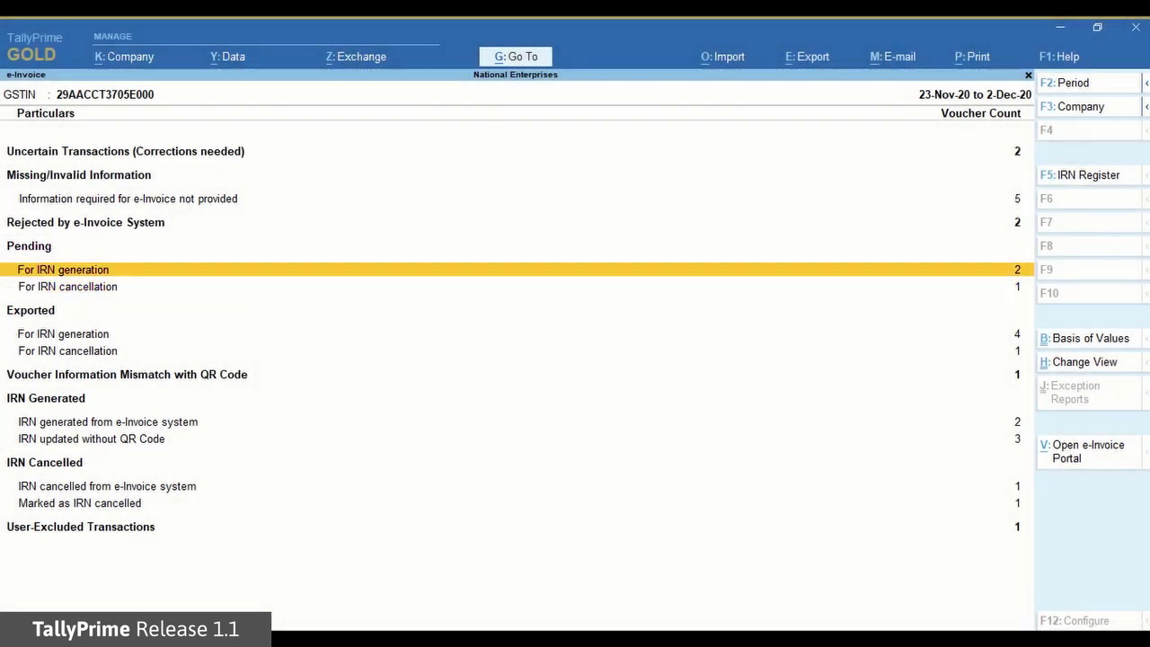
pyautogui.press('Return')
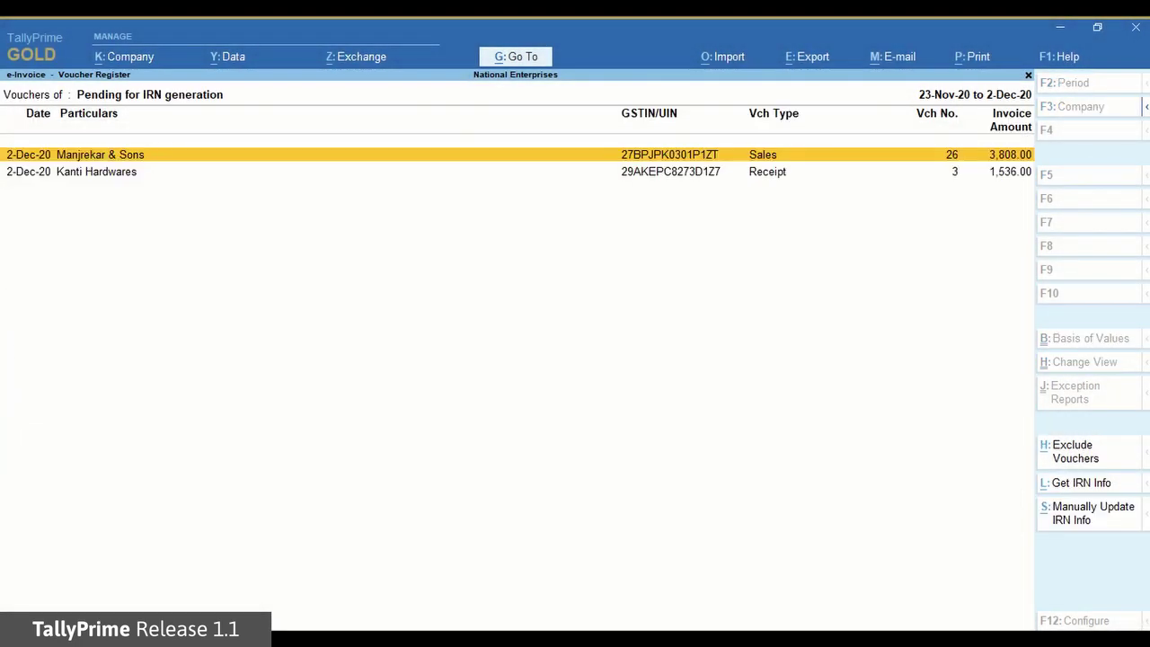
pyautogui.press('Escape')
pyautogui.press('Down')
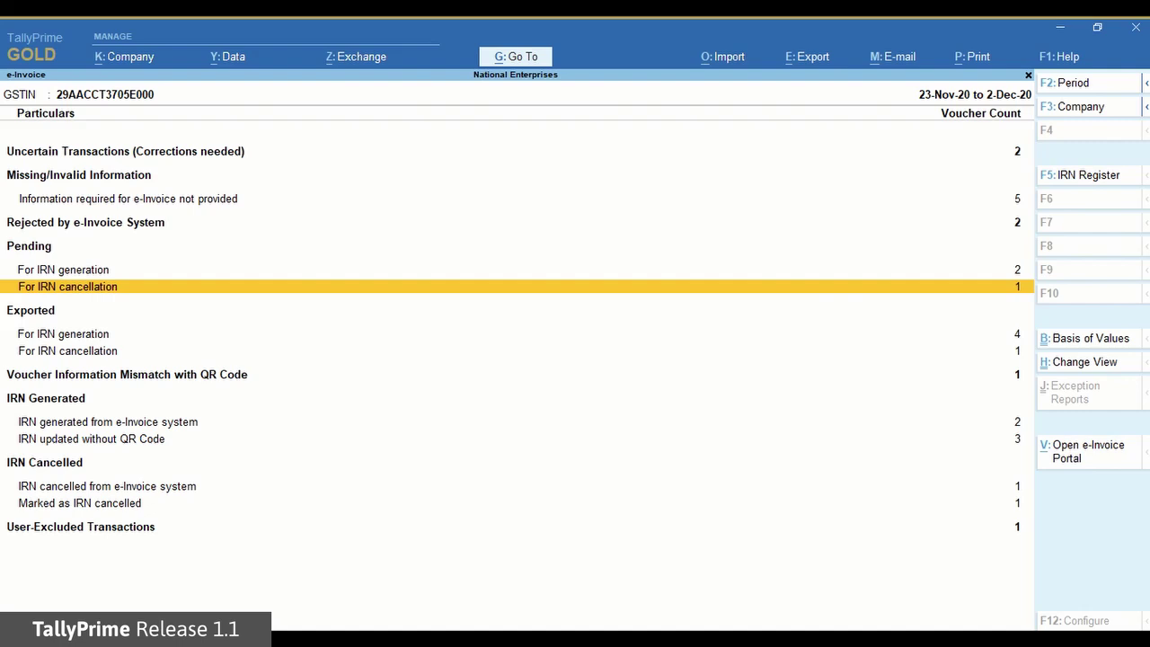
pyautogui.press('Return')
pyautogui.press('Escape')
pyautogui.press('Down')
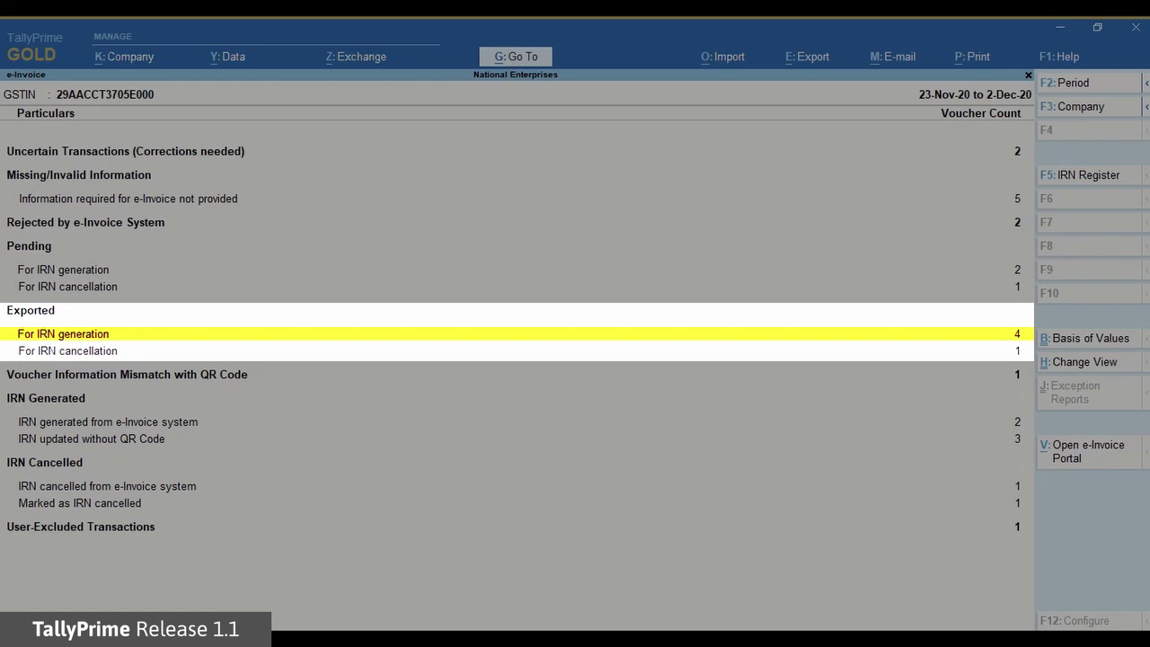
pyautogui.press('Down')
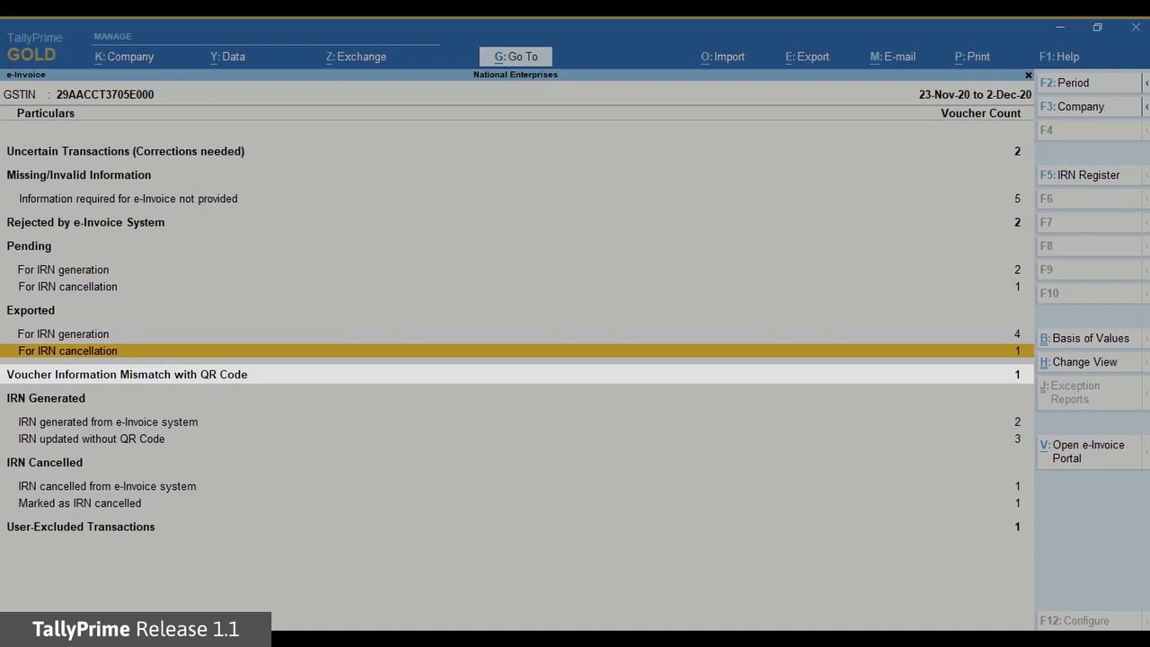
pyautogui.press('Down')
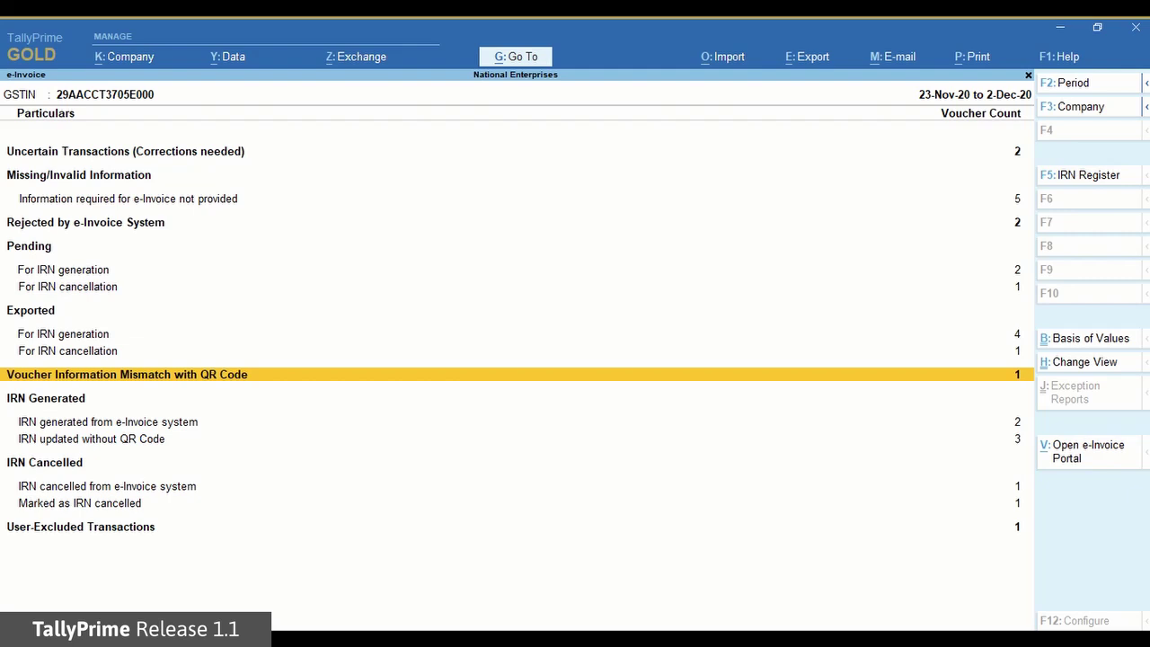
# Step: Open the QR Code mismatch vouchers and show the Air Asia voucher's IRN details in Detailed view
pyautogui.press('Return')
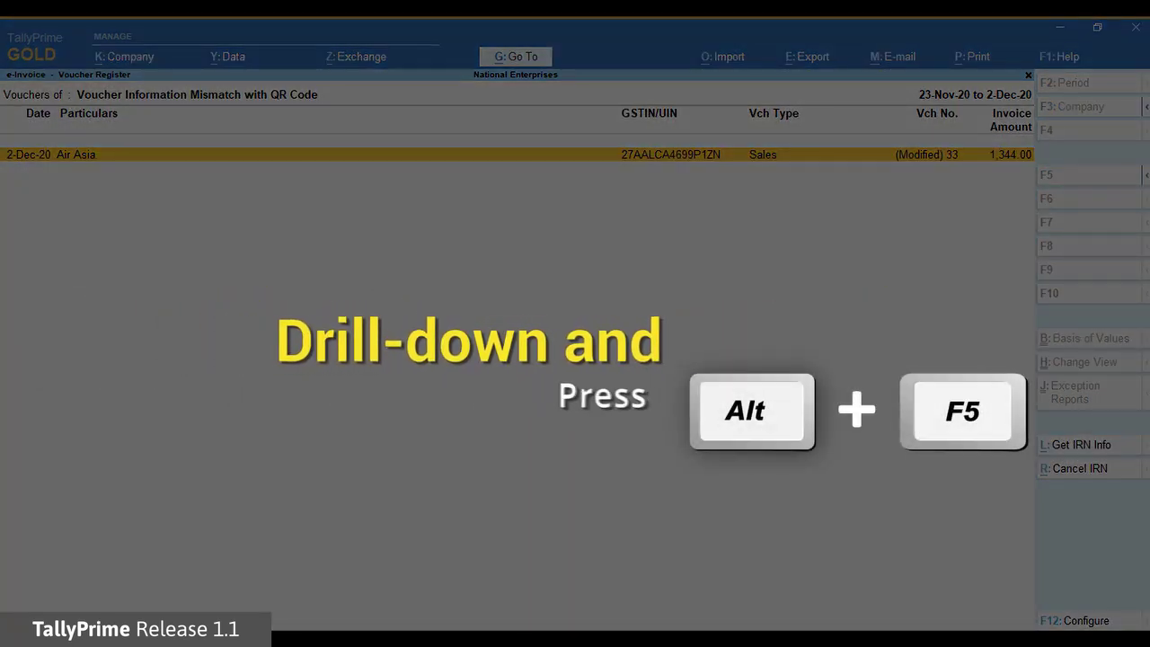
pyautogui.hotkey('alt', 'F5')
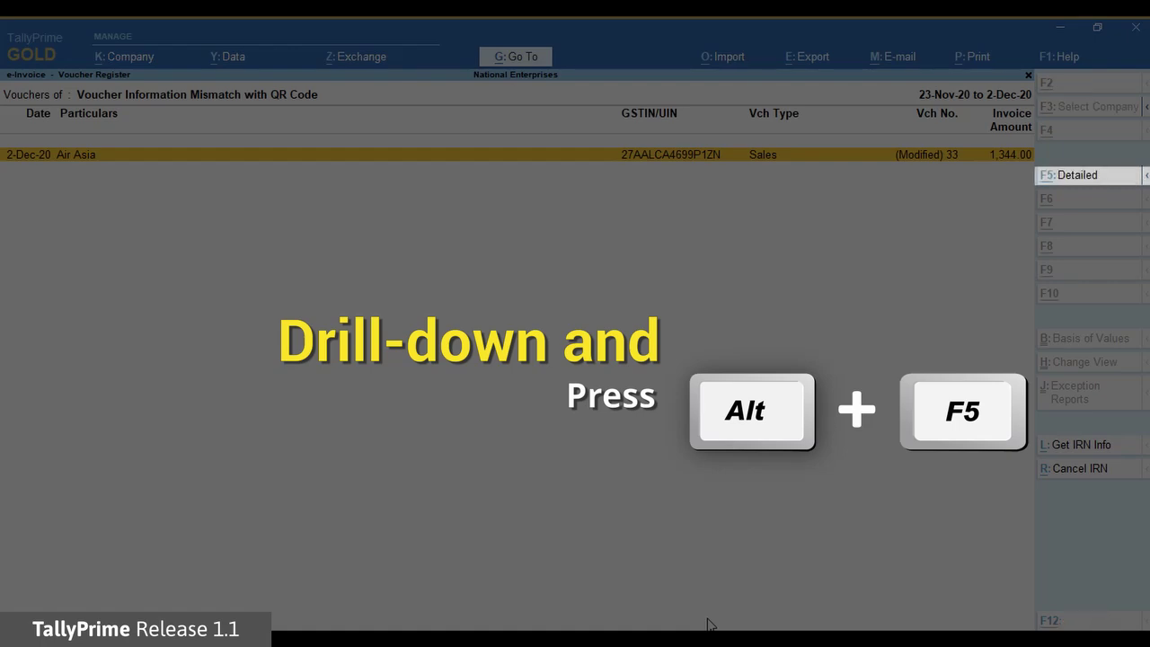
pyautogui.click(1076, 178)
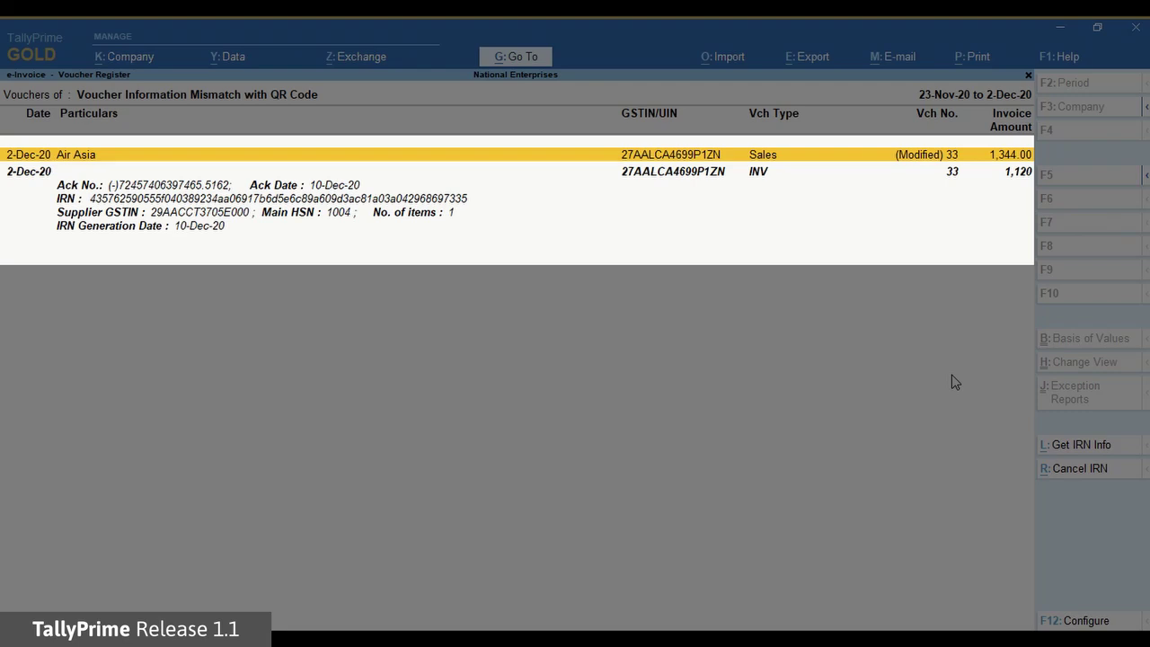
pyautogui.press('Down')
pyautogui.press('Up')
pyautogui.press('Down')
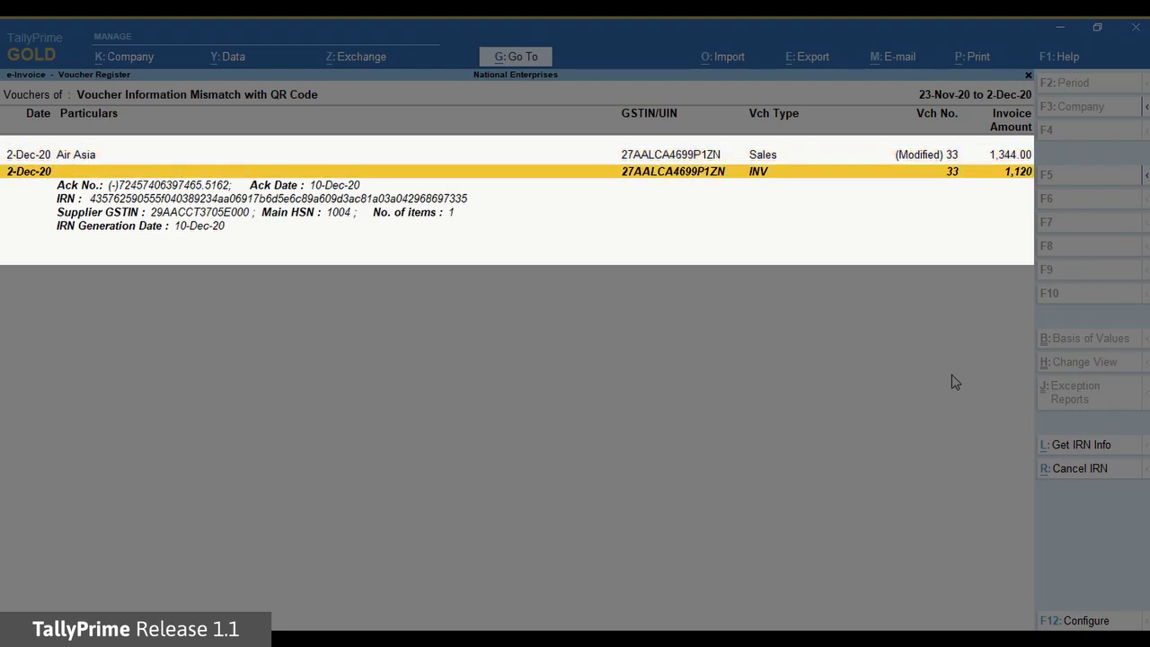
pyautogui.press('Up')
pyautogui.press('Down')
pyautogui.press('Escape')
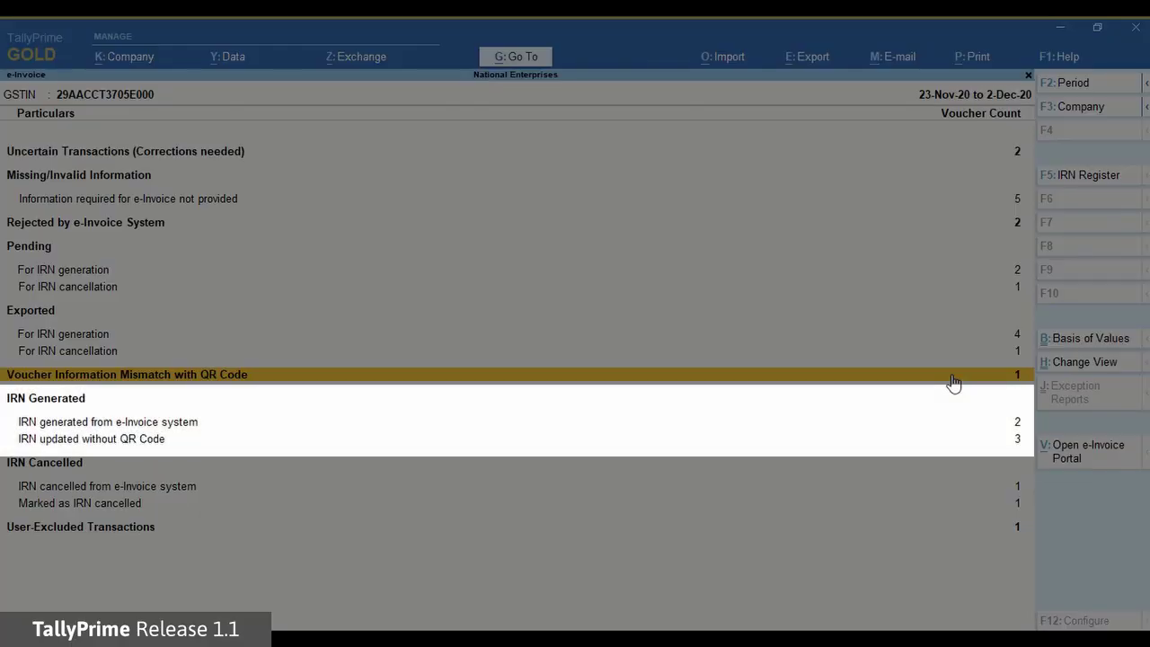
# Step: Open the User-Excluded Transactions list, then go back up to Uncertain Transactions
pyautogui.press('Down')
pyautogui.press('Down')
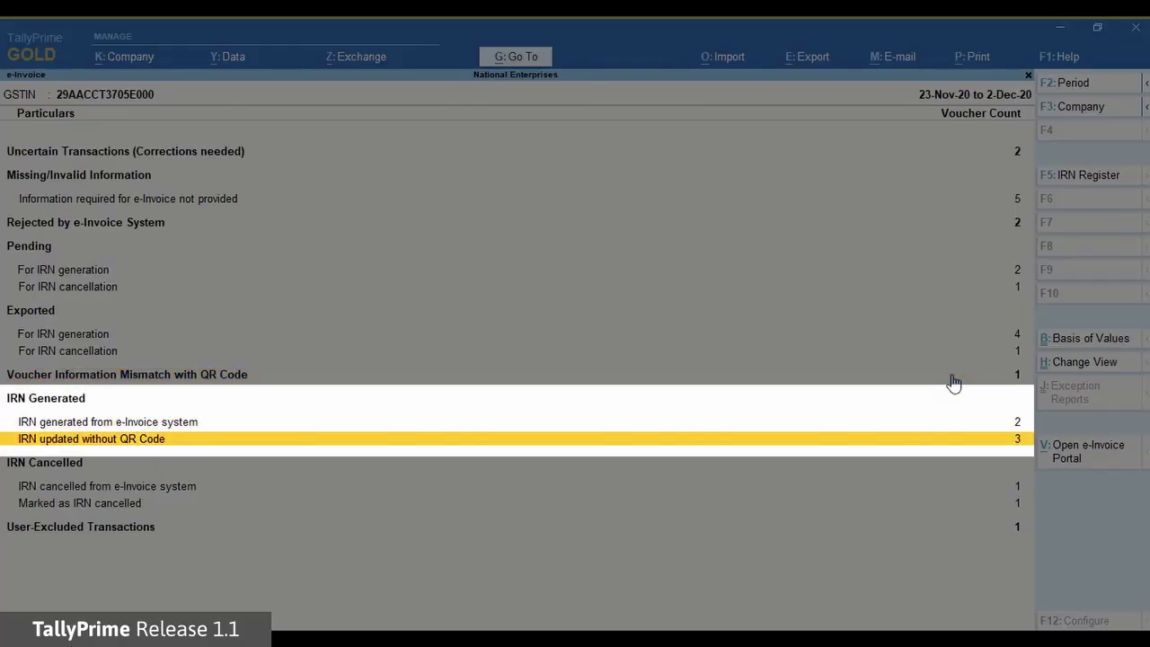
pyautogui.press('Down')
pyautogui.press('Down')
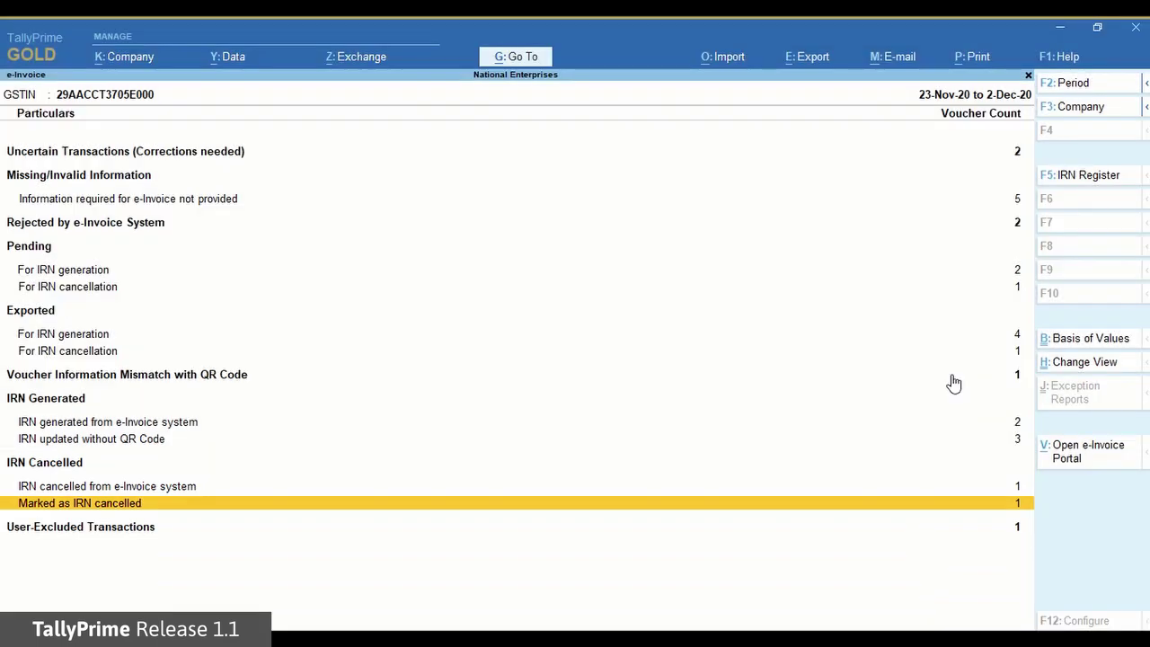
pyautogui.press('Down')
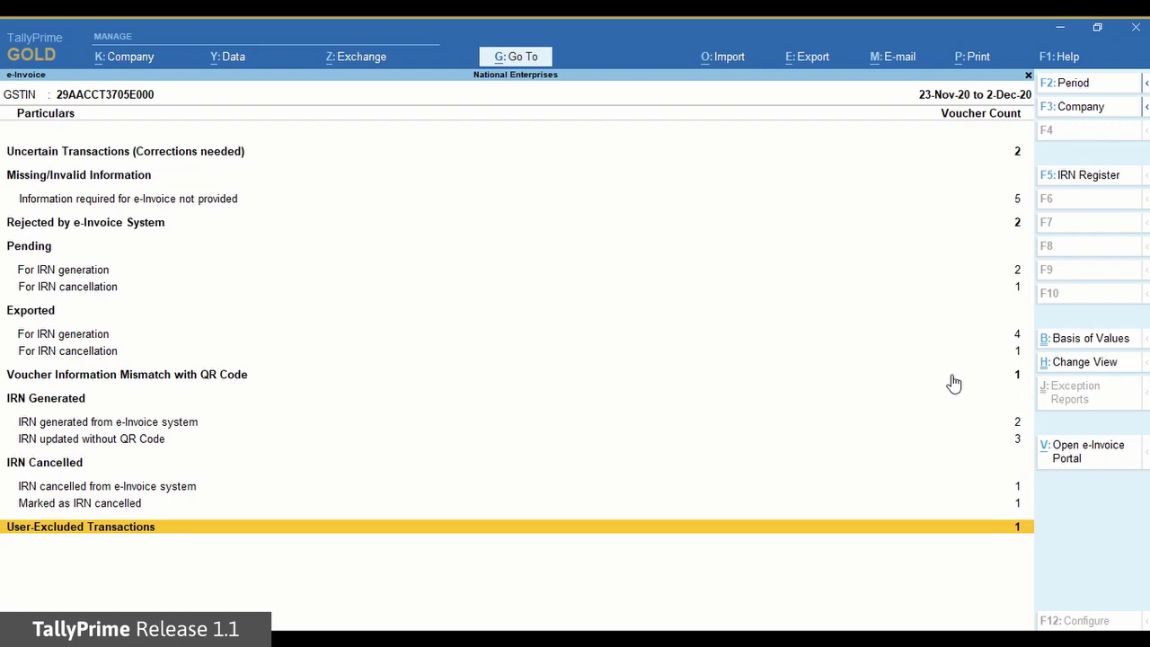
pyautogui.press('Return')
pyautogui.press('Escape')
pyautogui.press('Up')
pyautogui.press('Up')
pyautogui.press('Up')
pyautogui.press('Up')
pyautogui.press('Up')
pyautogui.press('Up')
pyautogui.press('Up')
pyautogui.press('Up')
pyautogui.press('Up')
pyautogui.press('Up')
pyautogui.press('Up')
pyautogui.press('Up')
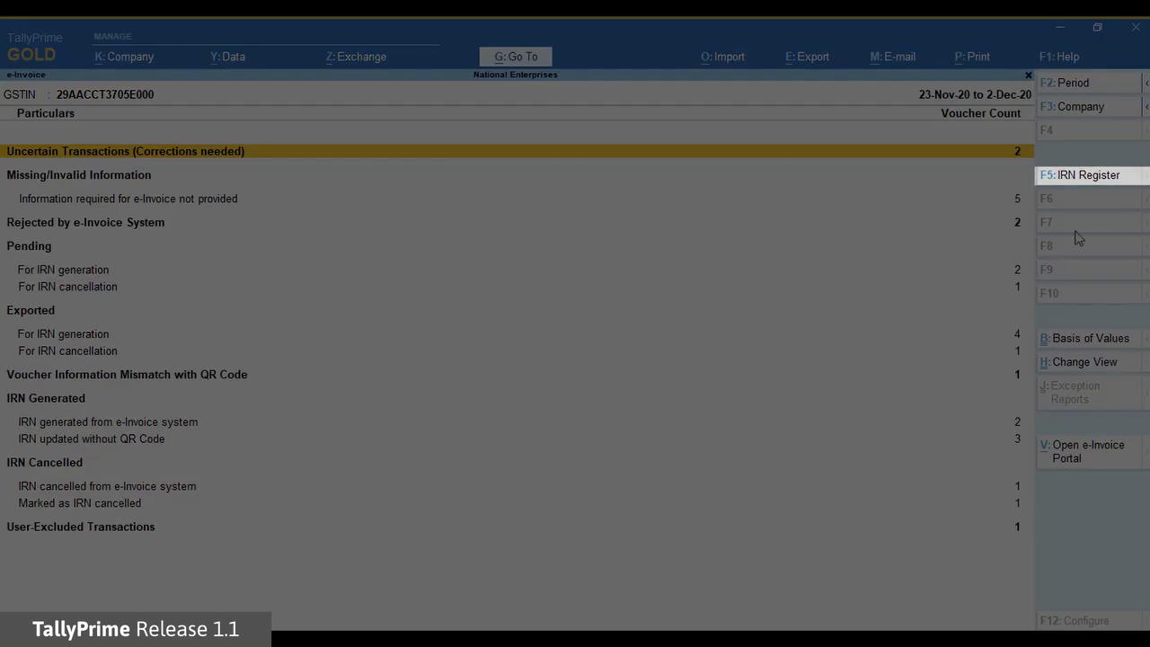
# Step: Open the IRN Register and browse its vouchers from 23-Nov-20 to 2-Dec-20
pyautogui.click(1088, 177)
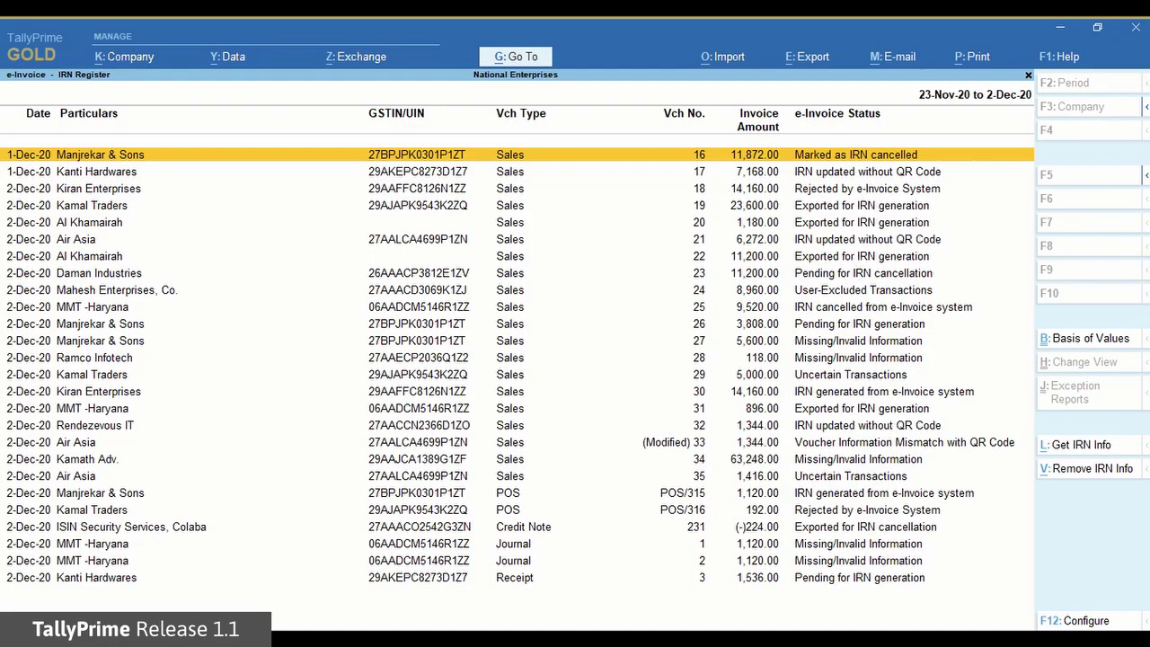
pyautogui.press('Down')
pyautogui.press('Down')
pyautogui.press('Down')
pyautogui.press('Down')
pyautogui.press('Down')
pyautogui.press('Down')
pyautogui.press('Down')
pyautogui.press('Down')
pyautogui.press('Down')
pyautogui.press('Down')
pyautogui.press('Down')
pyautogui.press('Down')
pyautogui.press('Down')
pyautogui.press('Down')
pyautogui.press('Down')
pyautogui.press('Down')
pyautogui.press('Down')
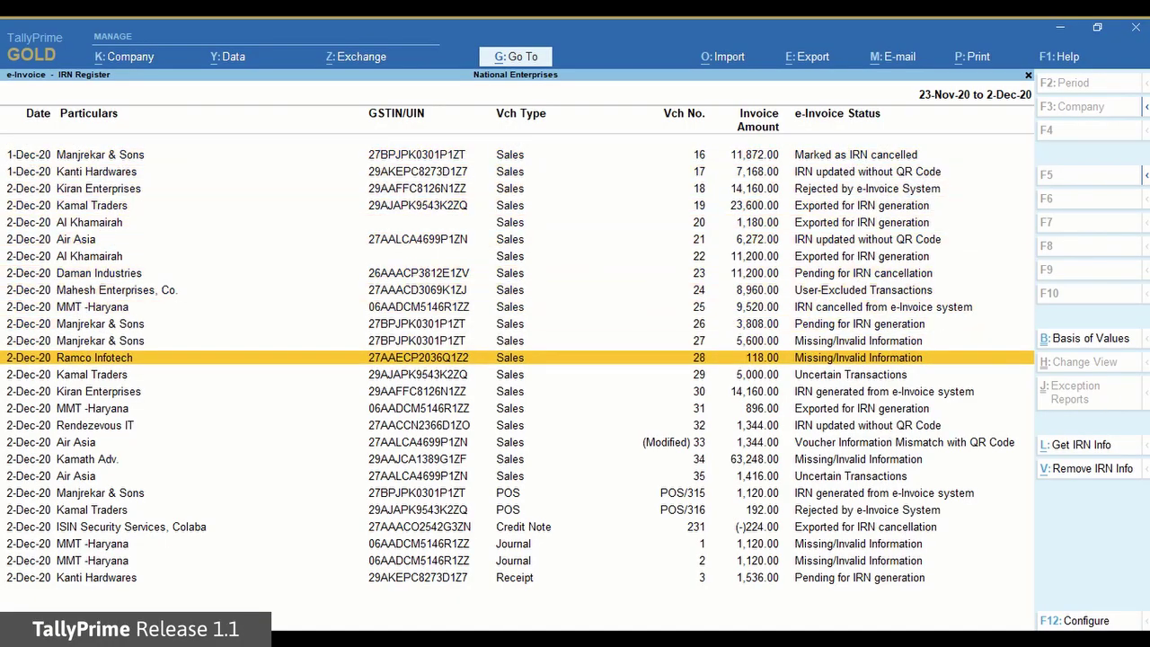
pyautogui.press('Down')
pyautogui.press('Down')
pyautogui.press('Down')
pyautogui.press('Down')
pyautogui.press('Down')
pyautogui.press('Down')
pyautogui.press('Down')
pyautogui.press('Up')
pyautogui.press('Up')
pyautogui.press('Up')
pyautogui.press('Up')
pyautogui.press('Up')
pyautogui.press('Up')
pyautogui.press('Up')
pyautogui.press('Up')
pyautogui.press('Up')
pyautogui.press('Up')
pyautogui.press('Up')
pyautogui.press('Up')
pyautogui.press('Up')
pyautogui.press('Up')
pyautogui.press('Up')
pyautogui.press('Up')
pyautogui.press('Up')
pyautogui.press('Up')
pyautogui.press('Up')
pyautogui.press('Up')
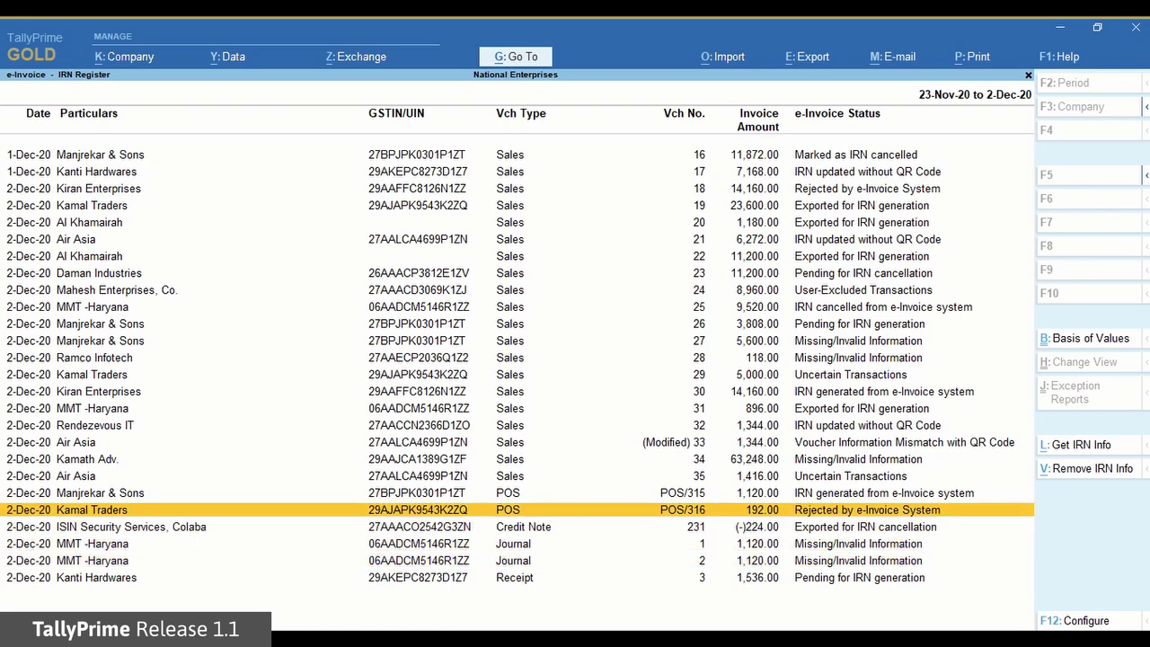
pyautogui.press('Up')
pyautogui.press('Up')
pyautogui.press('Up')
pyautogui.press('Up')
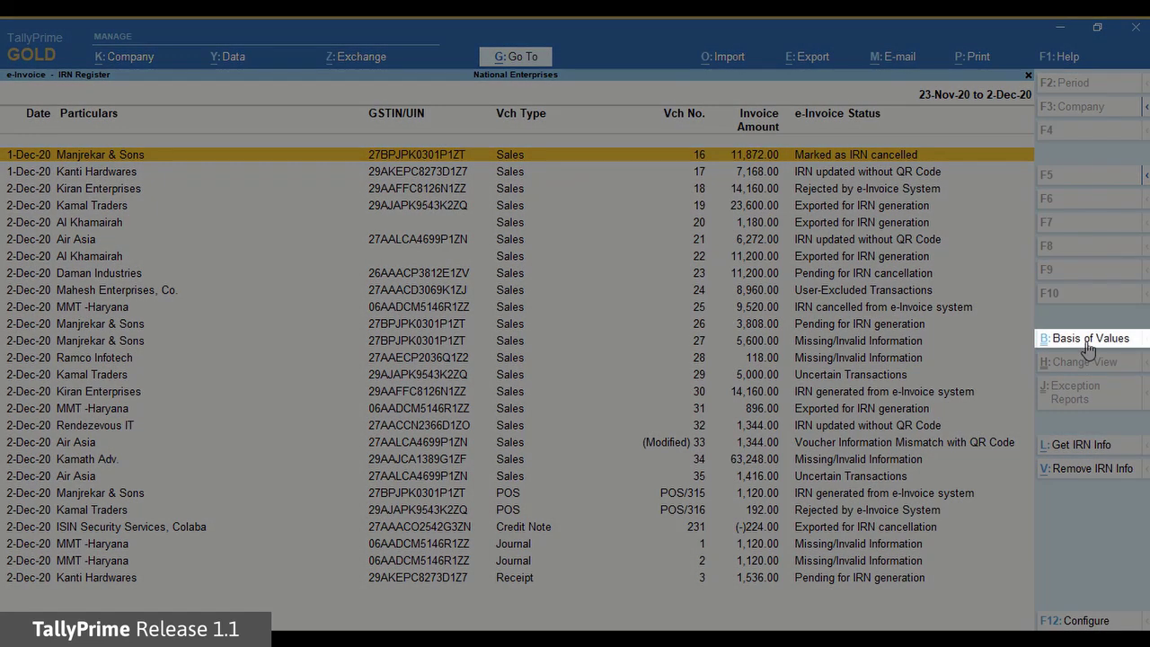
# Step: Set Basis of Values' e-Invoice status to Pending for IRN generation, then exit the register
pyautogui.click(1089, 346)
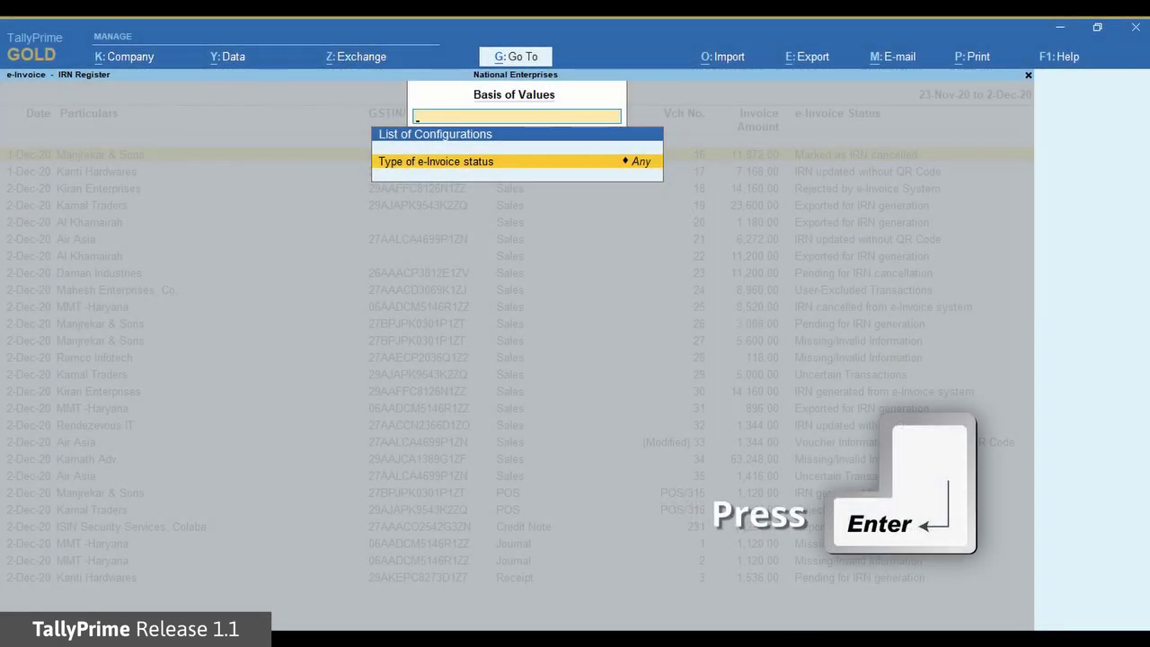
pyautogui.press('Return')
pyautogui.press('Down')
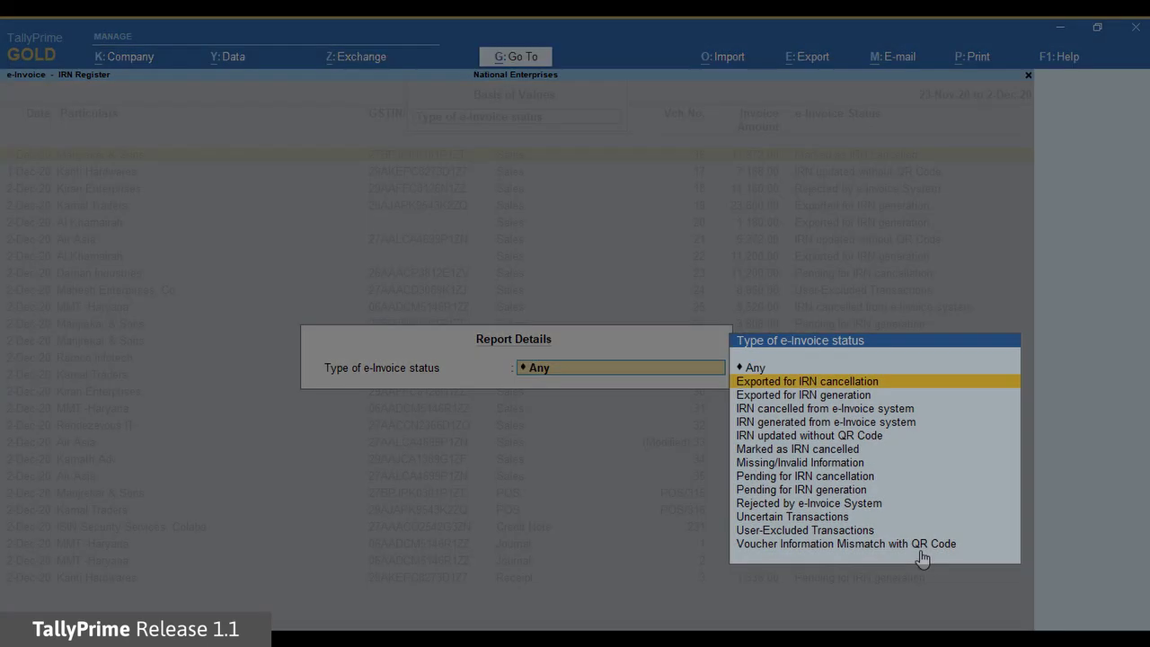
pyautogui.press('Down')
pyautogui.press('Down')
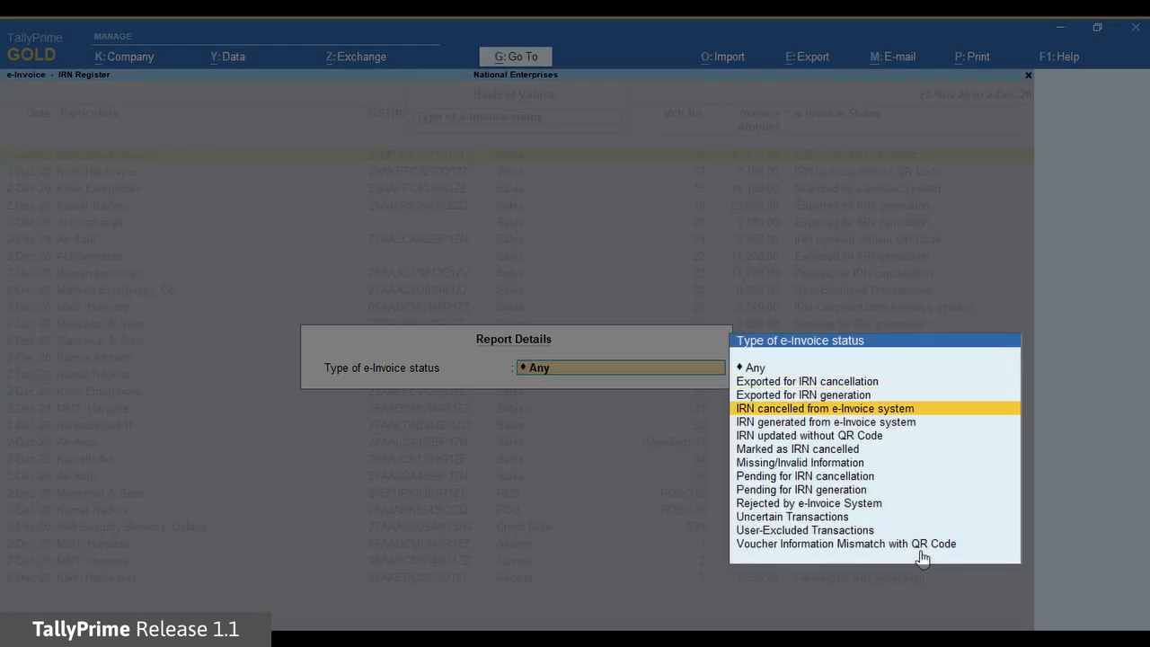
pyautogui.press('Down')
pyautogui.press('Down')
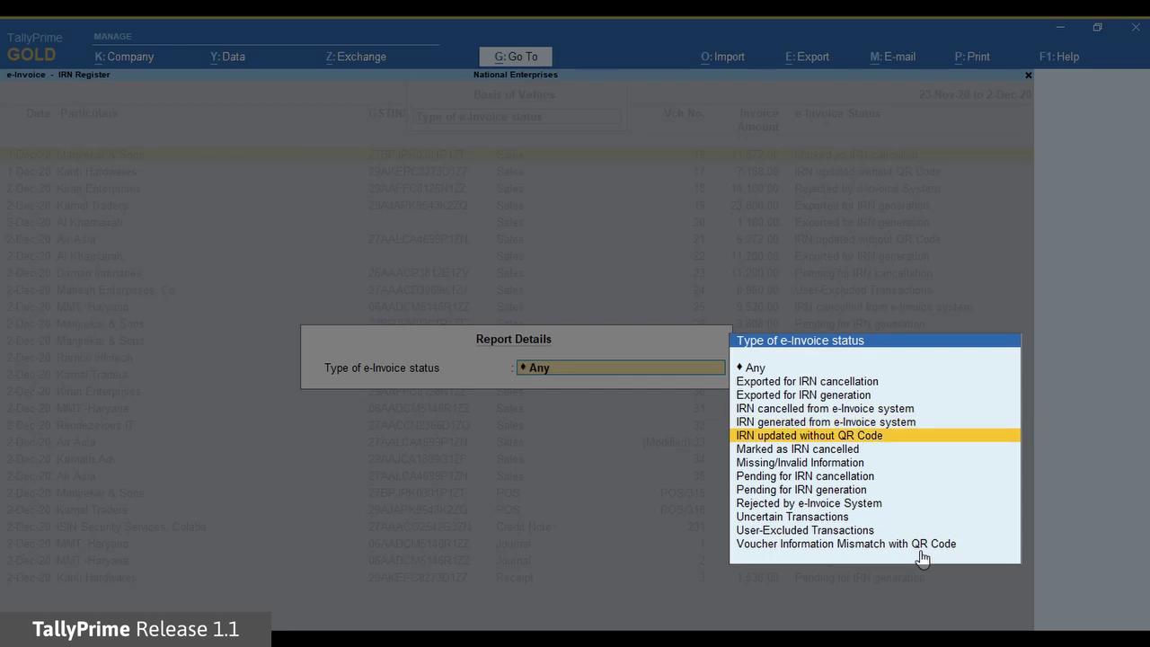
pyautogui.press('Down')
pyautogui.press('Down')
pyautogui.press('Down')
pyautogui.press('Down')
pyautogui.press('Return')
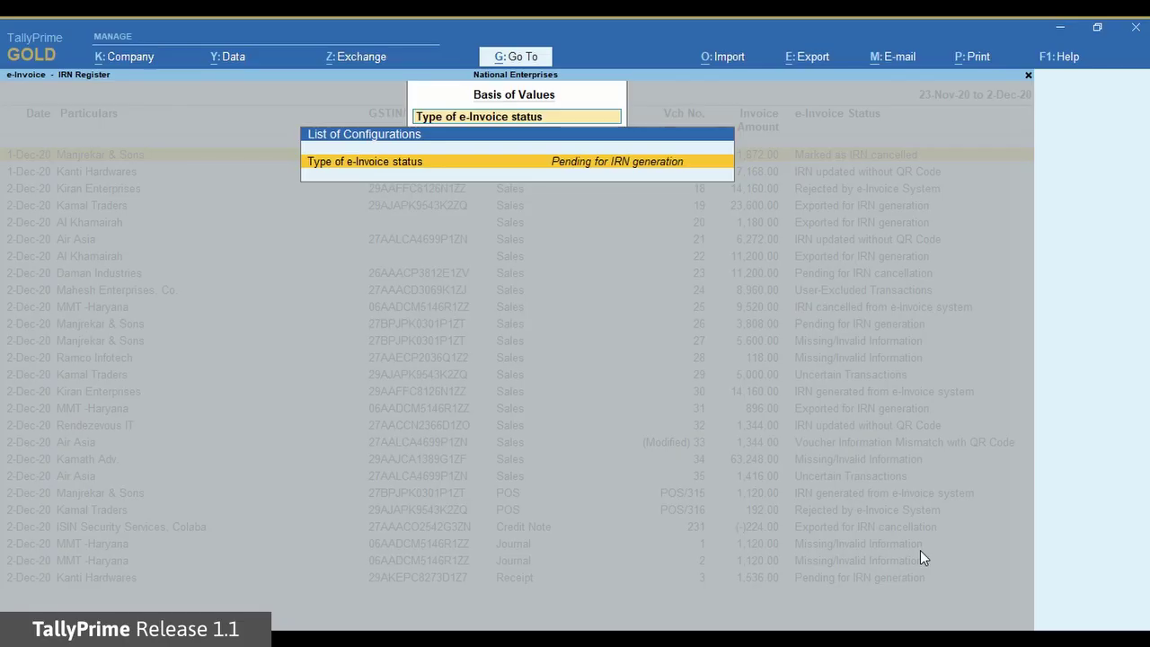
pyautogui.press('BackSpace')
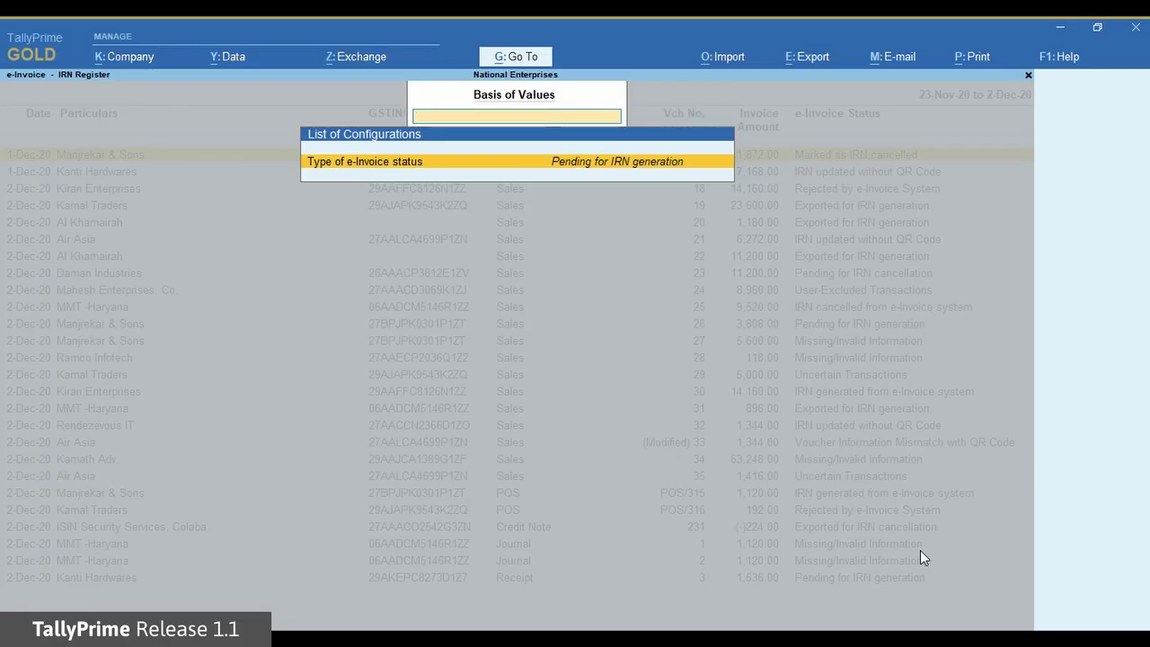
pyautogui.press('Return')
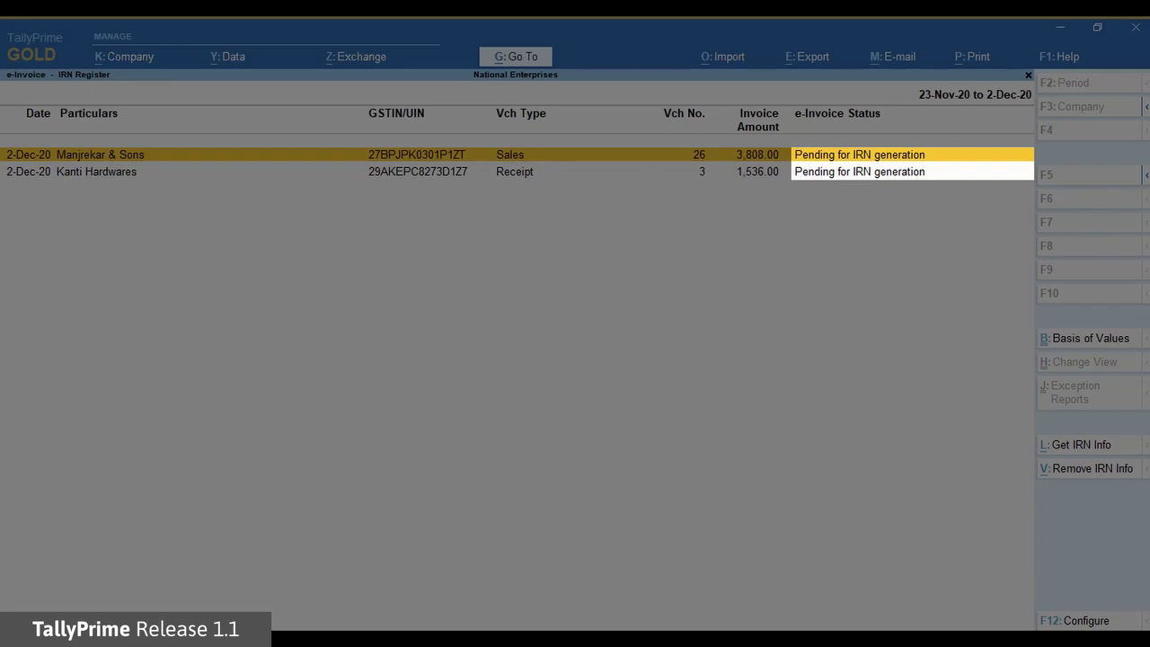
pyautogui.press('Escape')
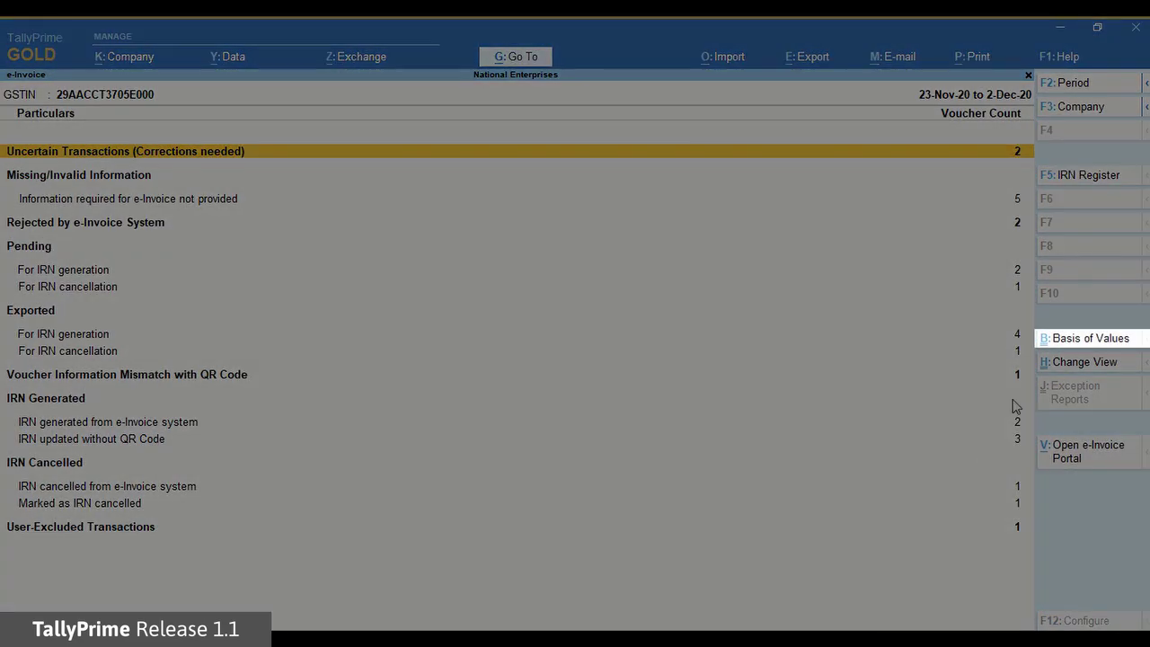
pyautogui.click(1083, 340)
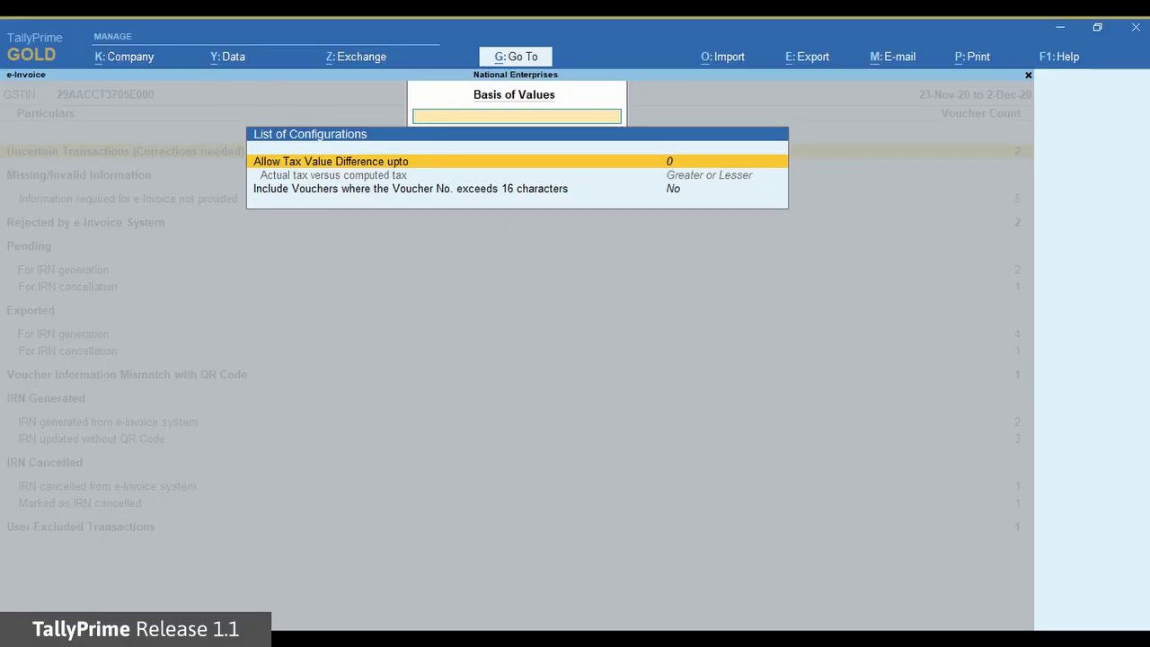
pyautogui.click(334, 174)
pyautogui.press('Down')
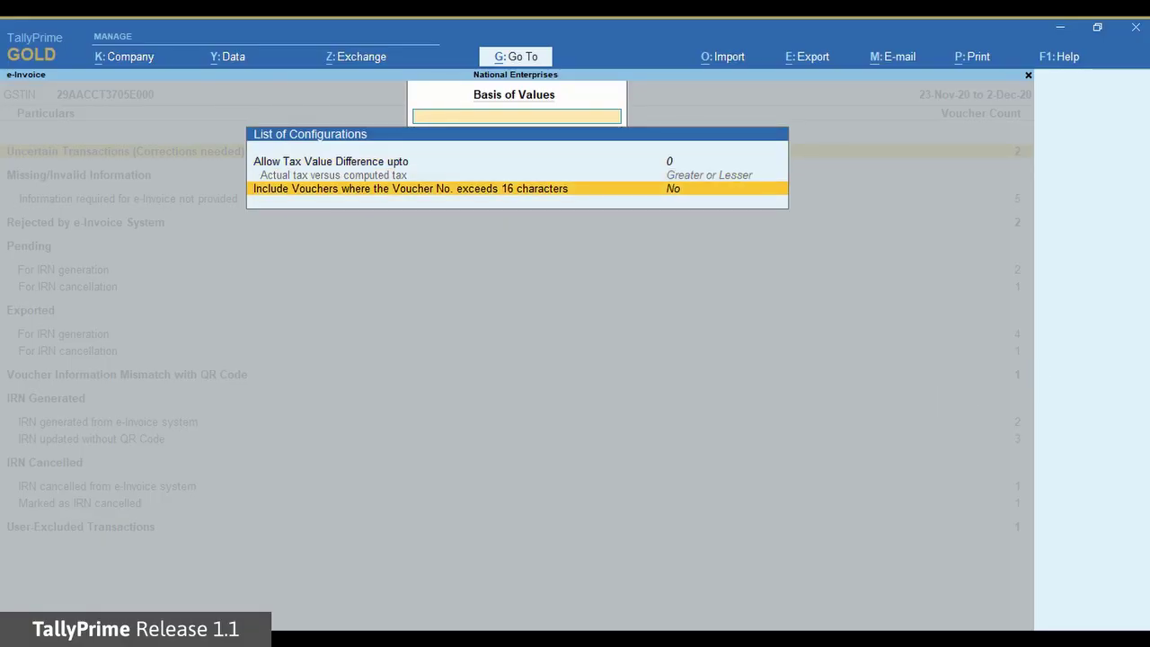
pyautogui.press('Up')
pyautogui.press('Up')
pyautogui.press('Escape')
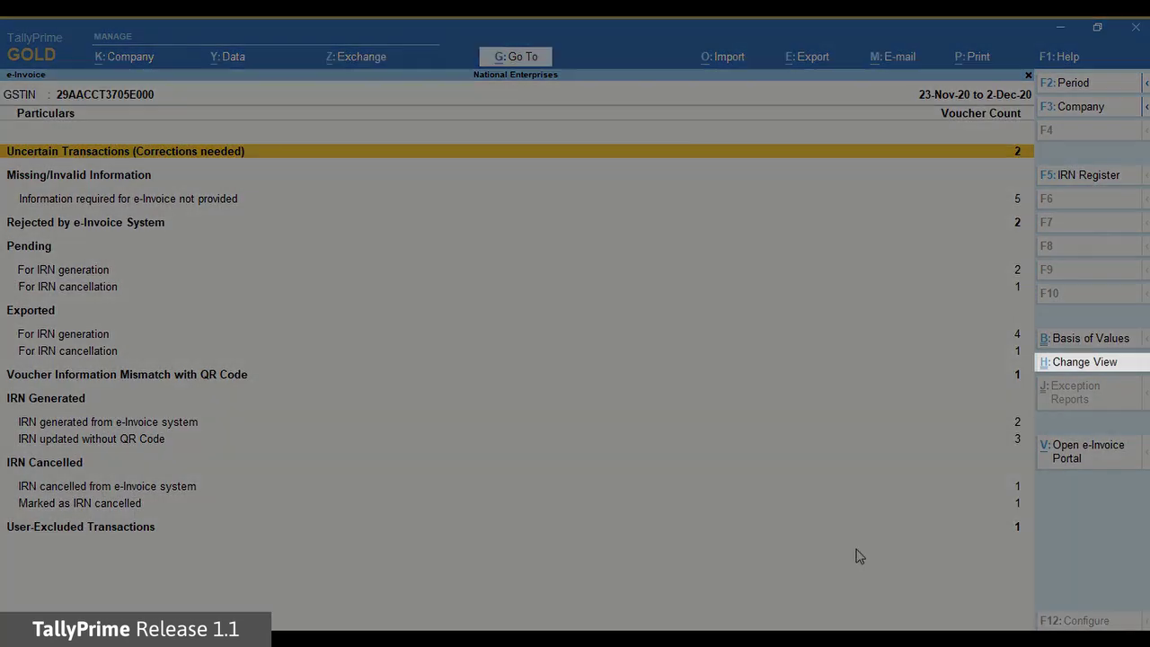
pyautogui.click(1086, 369)
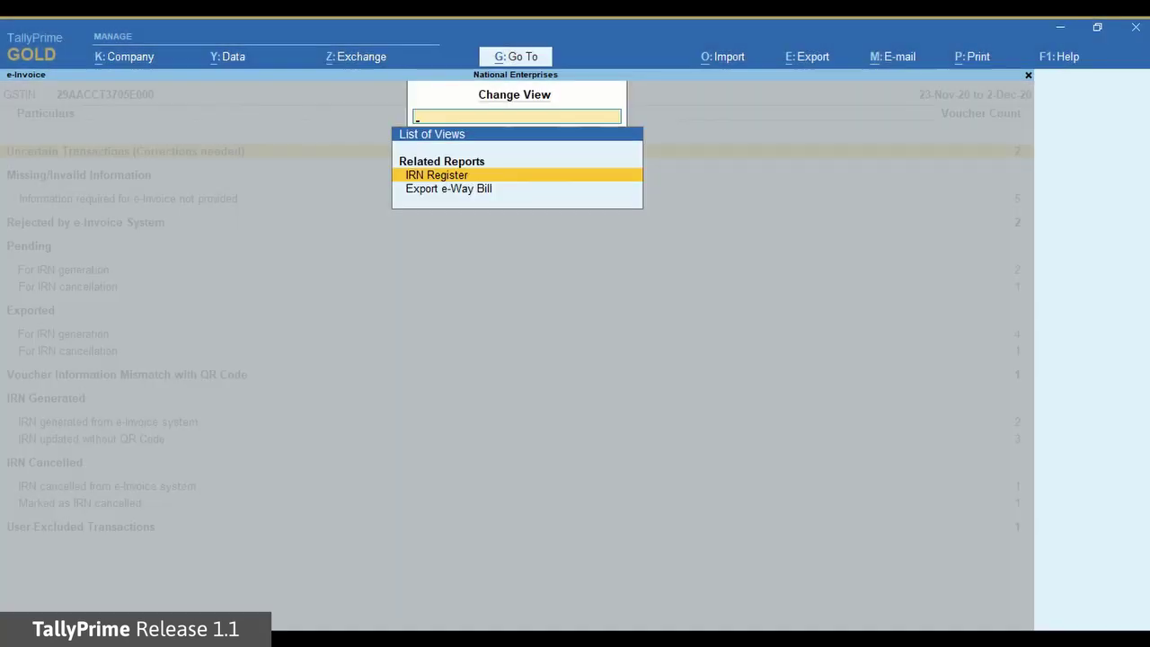
pyautogui.press('Down')
pyautogui.press('Up')
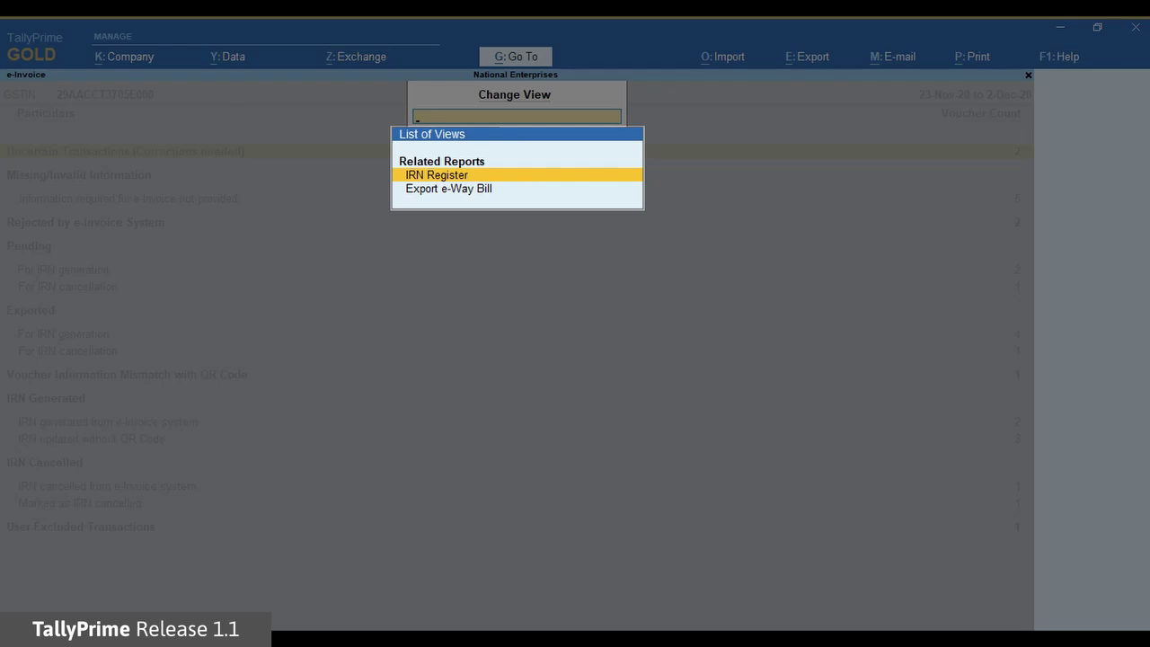
pyautogui.press('Escape')
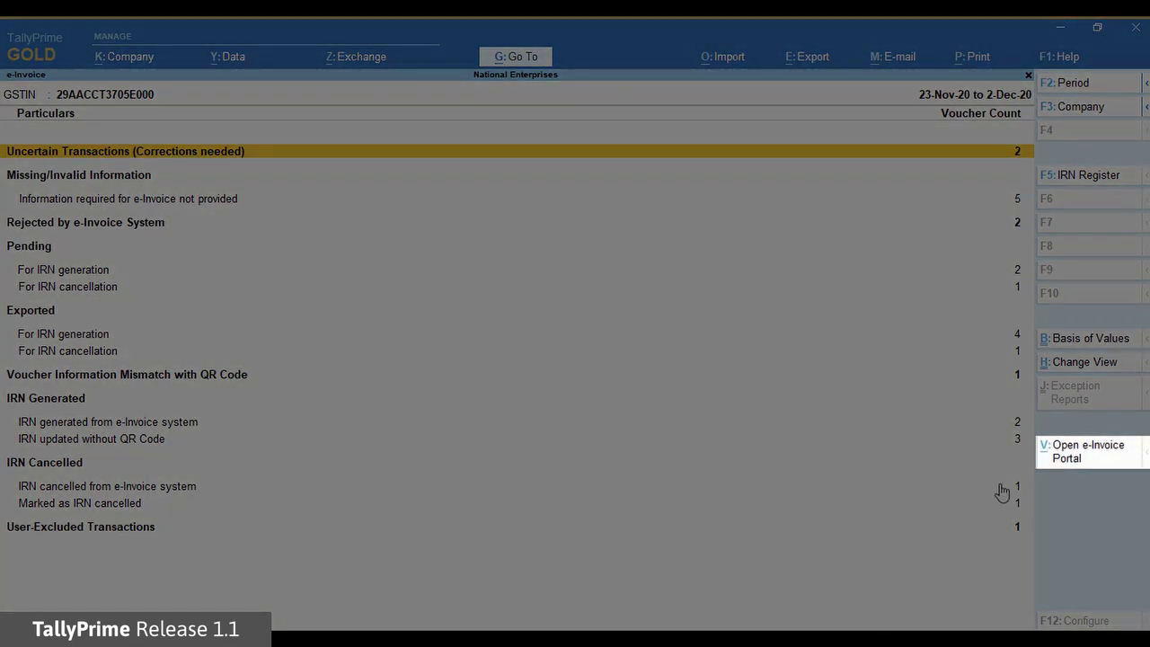
# Step: Launch the einvoice1.gst.gov.in portal from TallyPrime's Open e-Invoice Portal option
pyautogui.click(1076, 458)
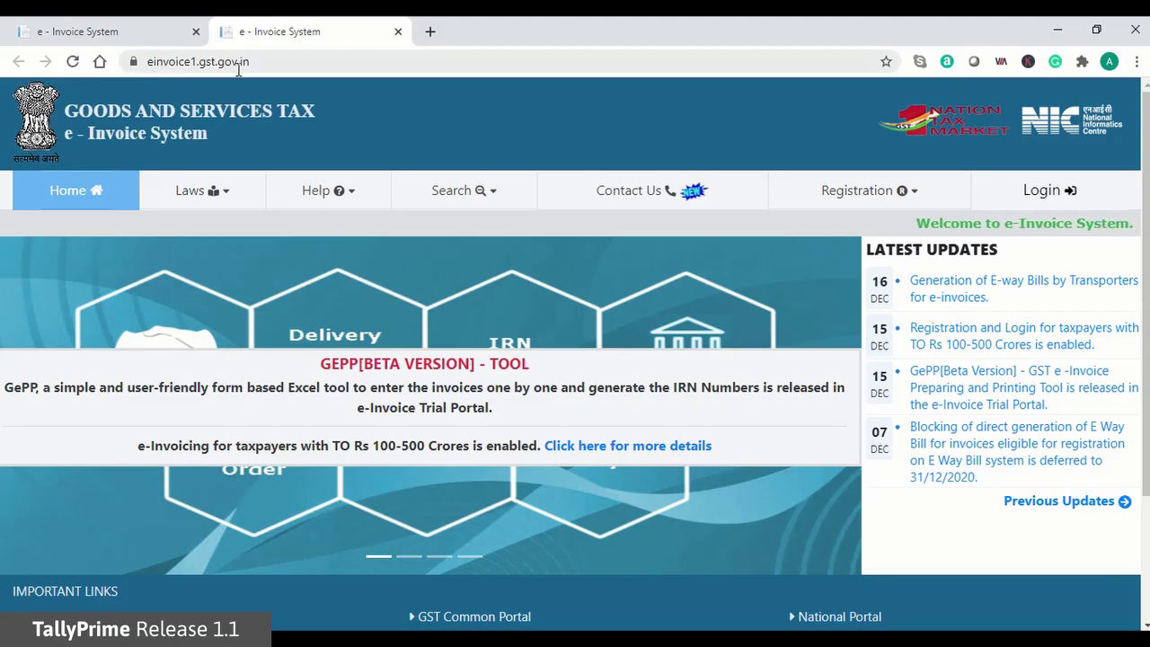